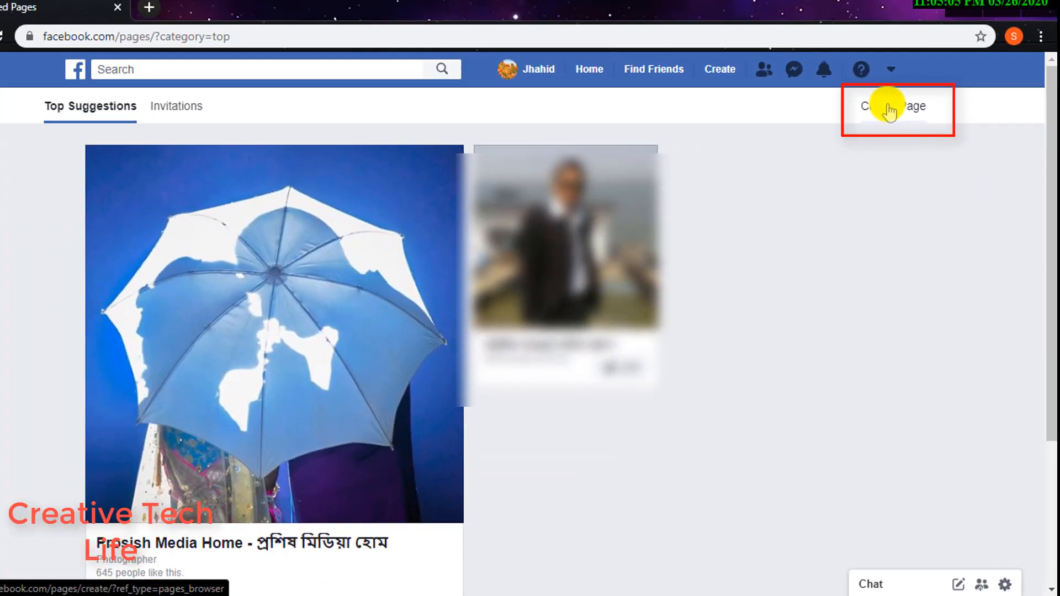
- Start creating a new Business or brand Page
left_click(653, 107)
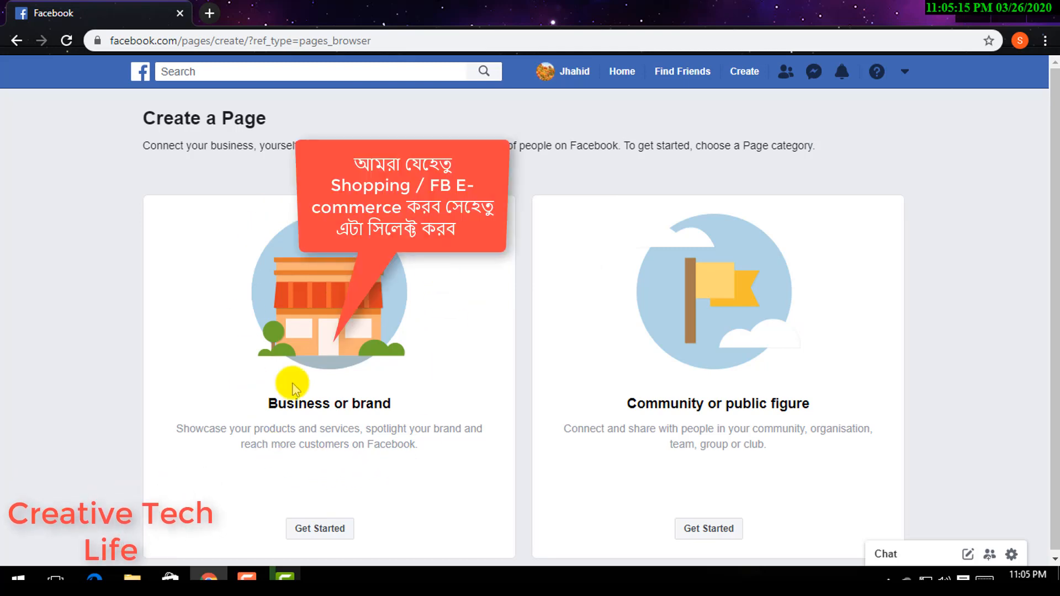
left_click(325, 529)
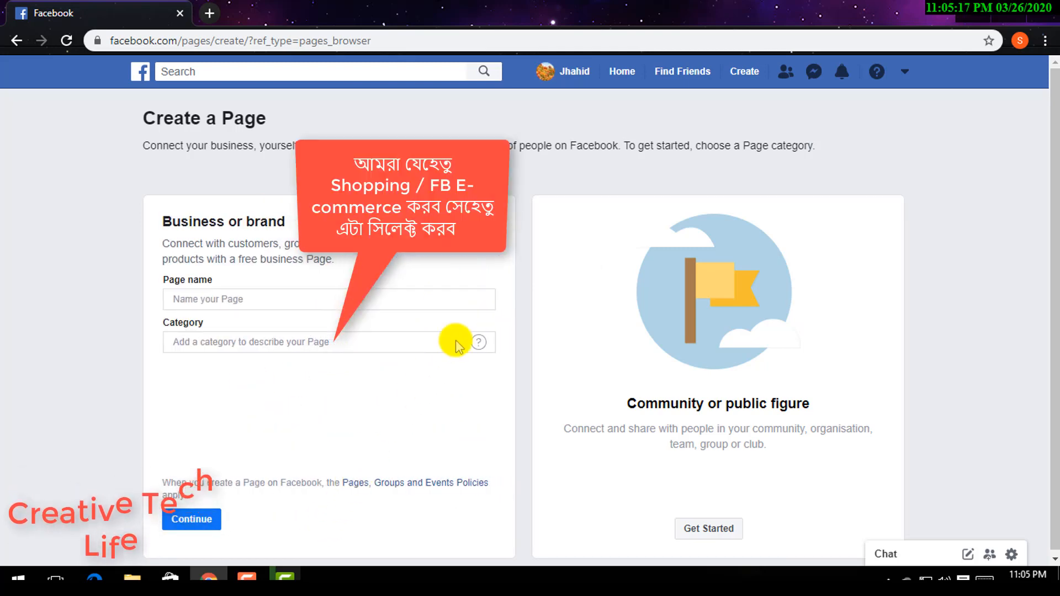
- Name the new page Abc Online E-shop
left_click(329, 304)
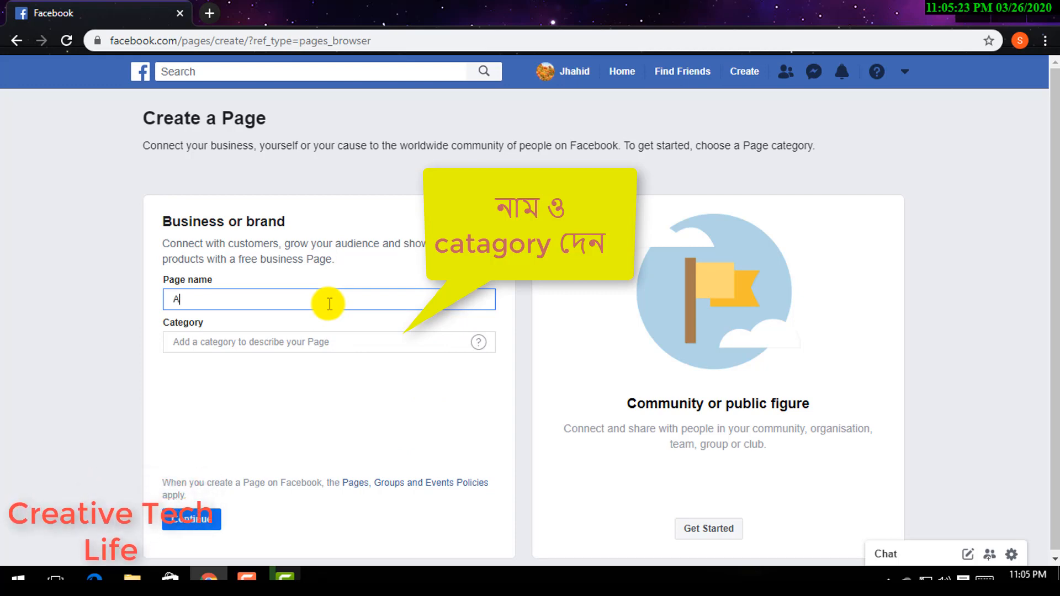
type("Ab")
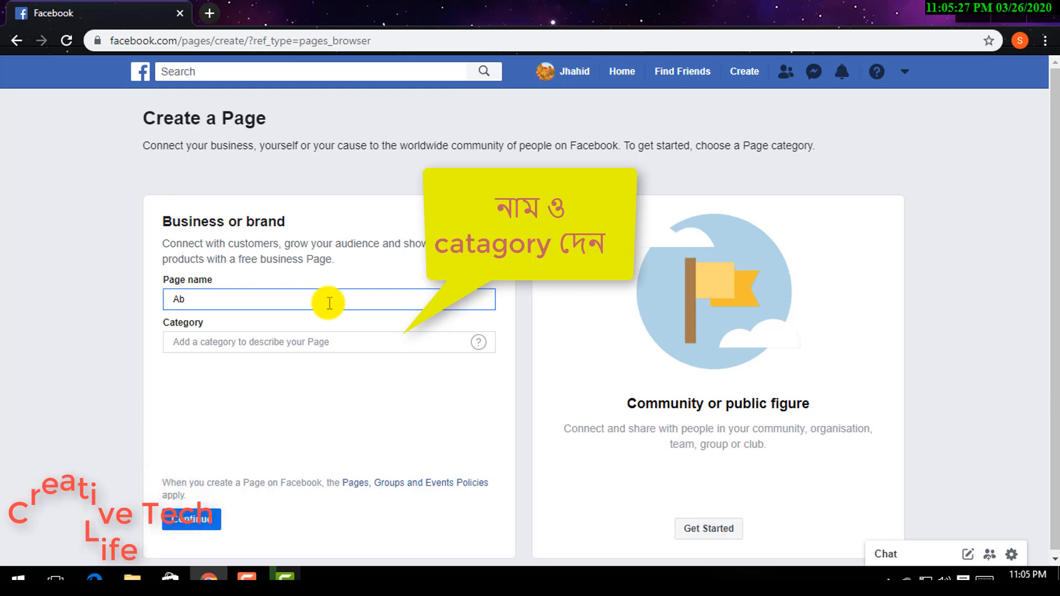
type("c ")
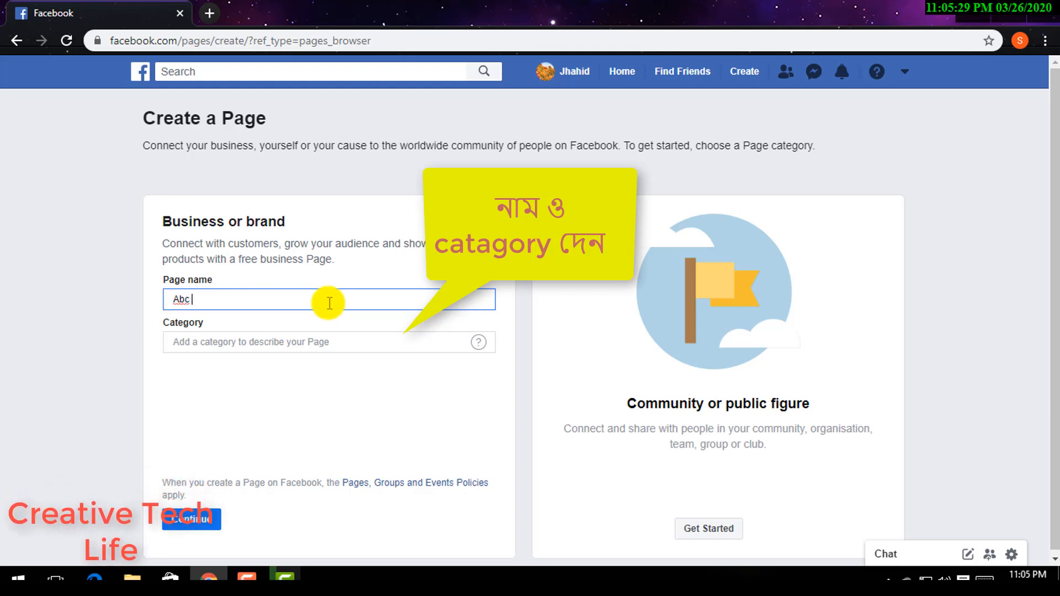
type("O")
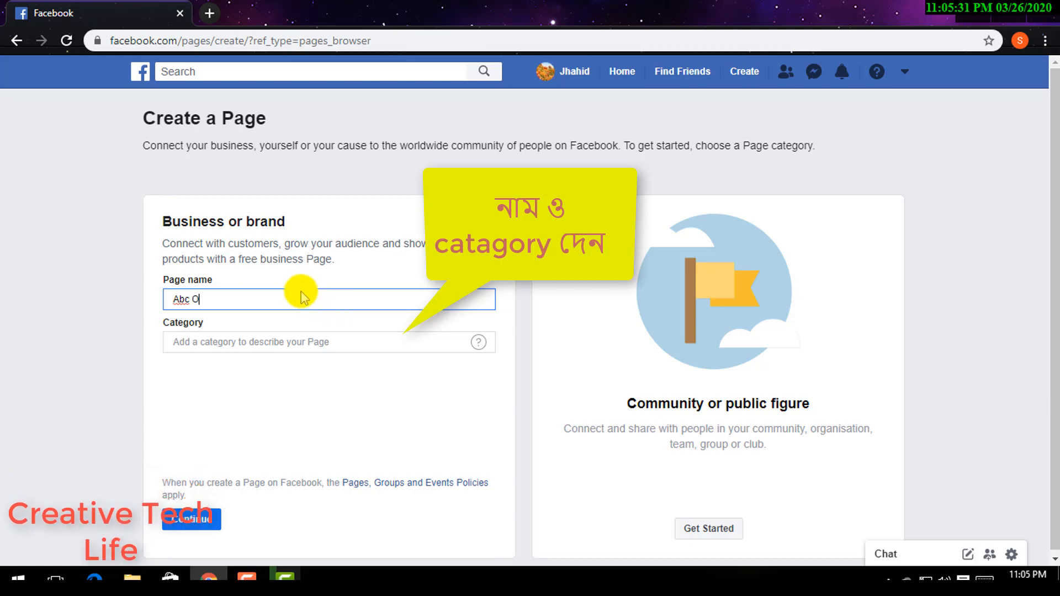
type("nline")
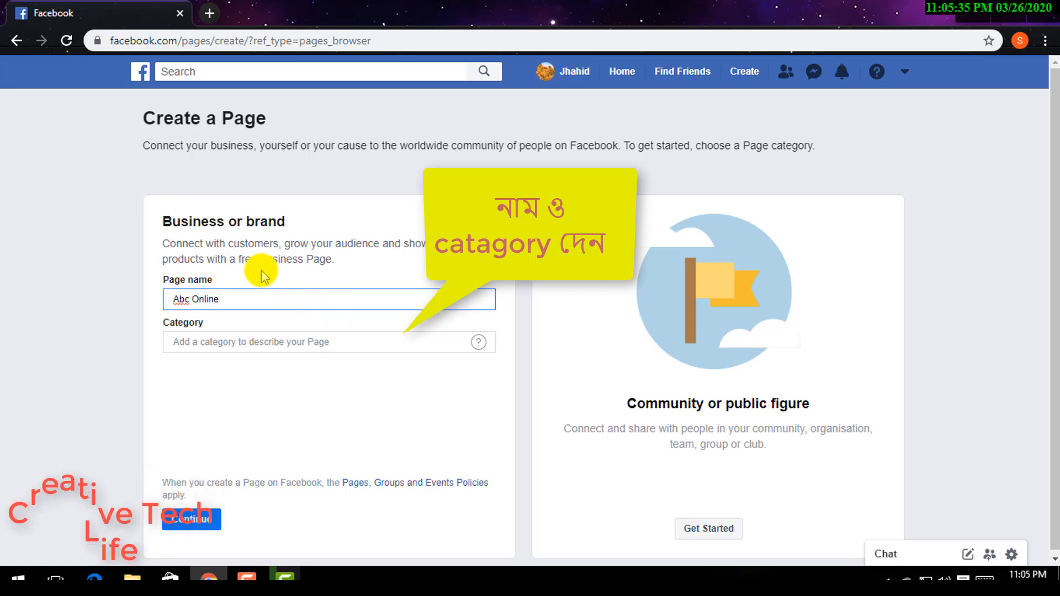
type(" E sh")
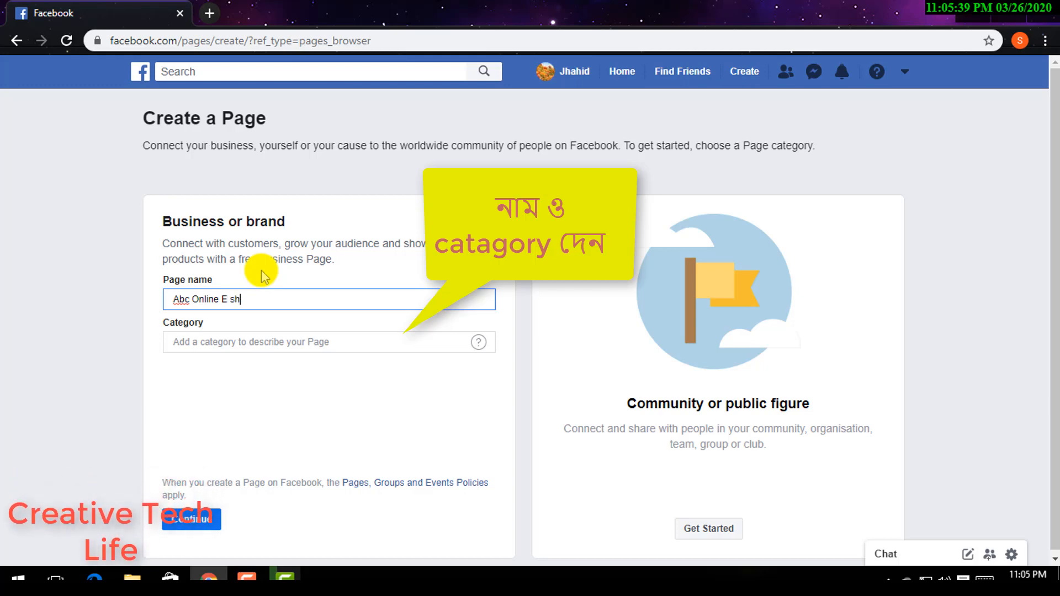
type("op")
key("Left")
key("Left")
key("Left")
key("Left")
key("BackSpace")
type("-")
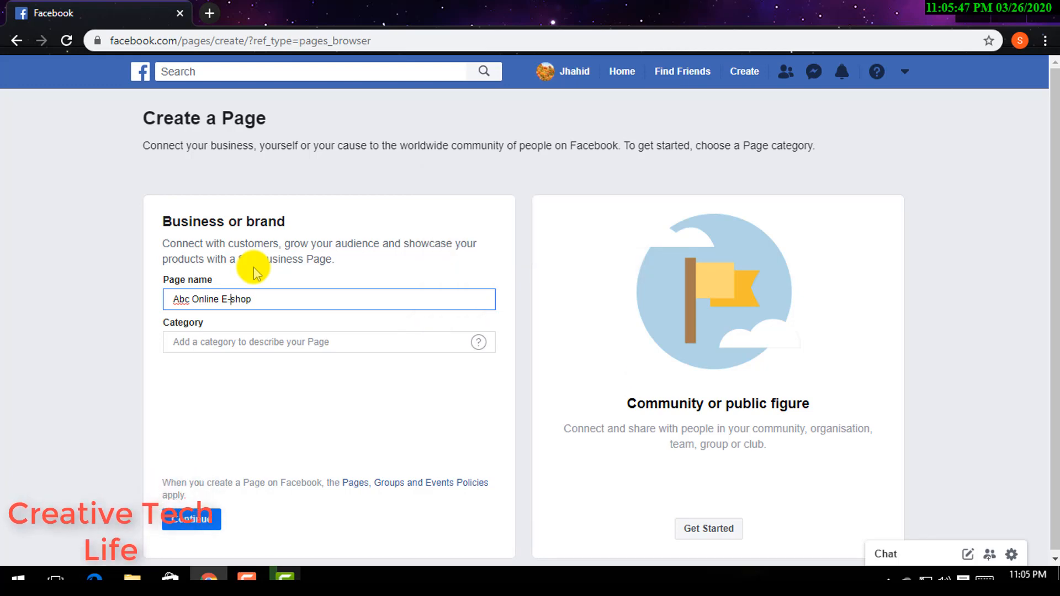
- Set the page category to Shopping & retail
left_click(251, 338)
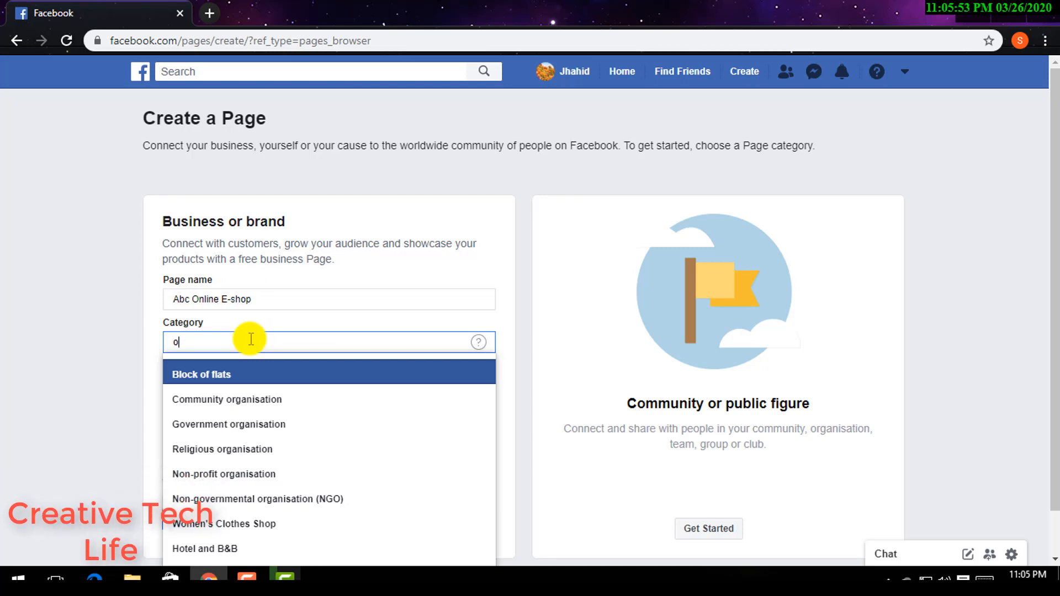
type("o")
key("BackSpace")
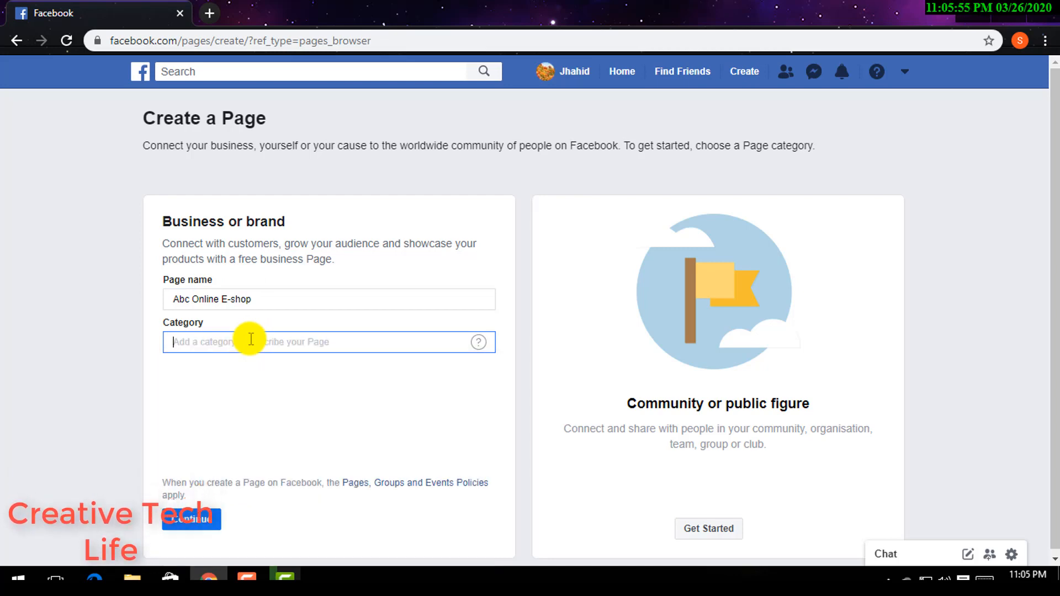
type("co")
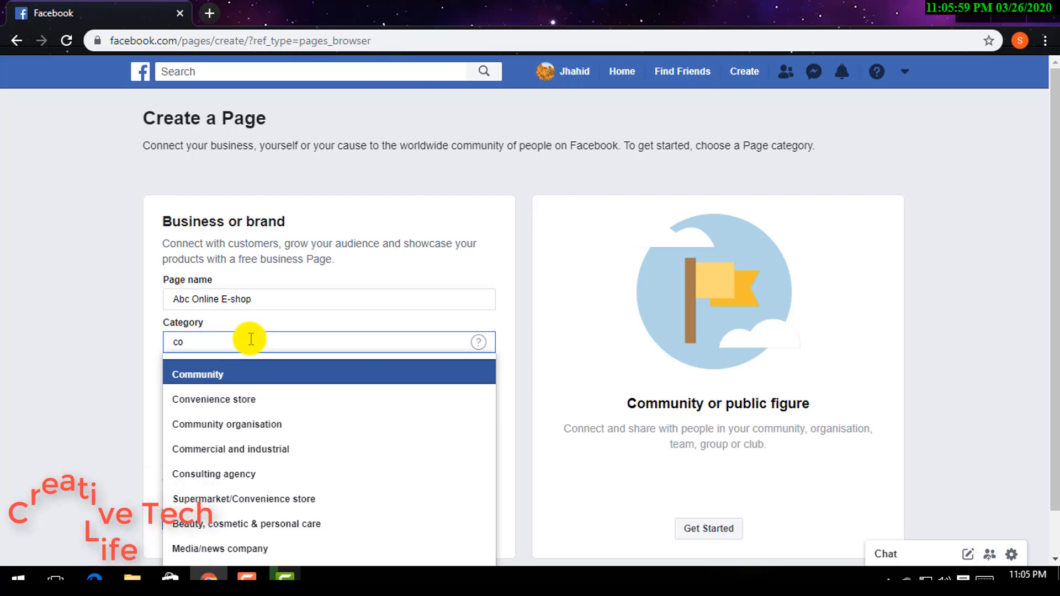
key("BackSpace")
key("BackSpace")
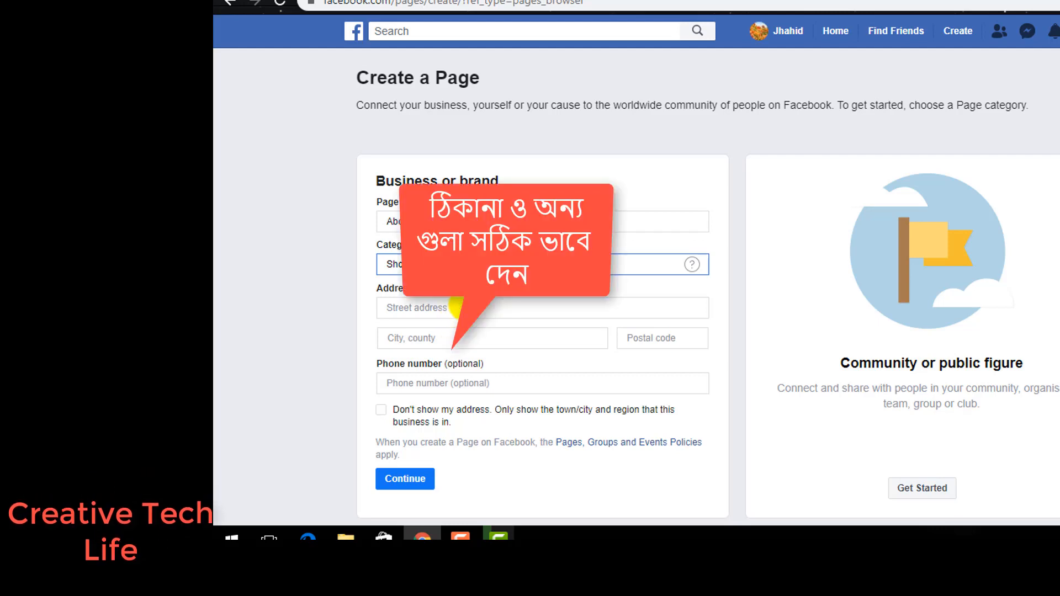
- Fill in the business's street address, city and postal code
left_click(456, 308)
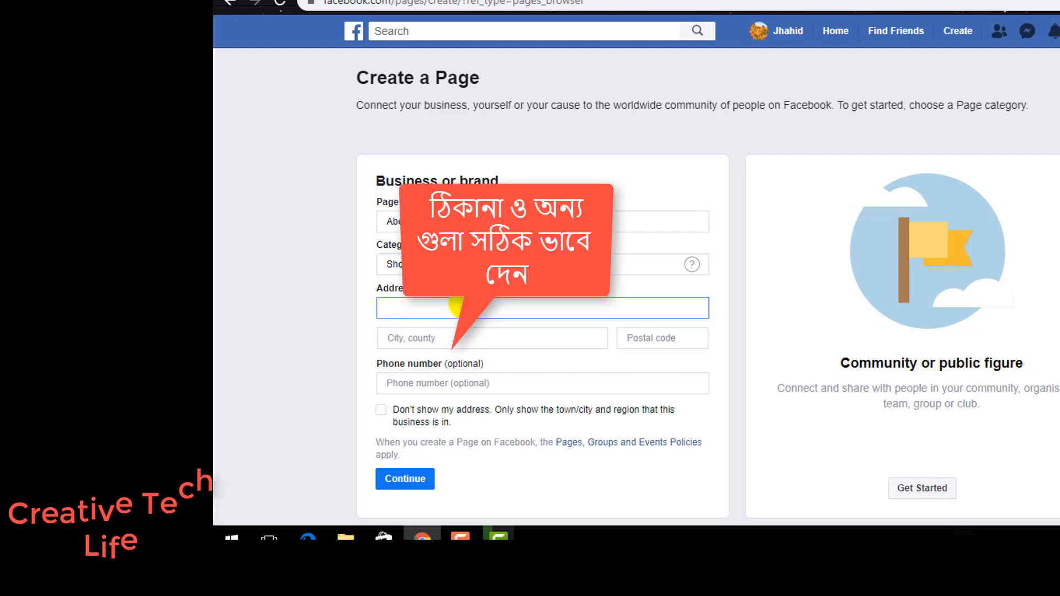
type("je")
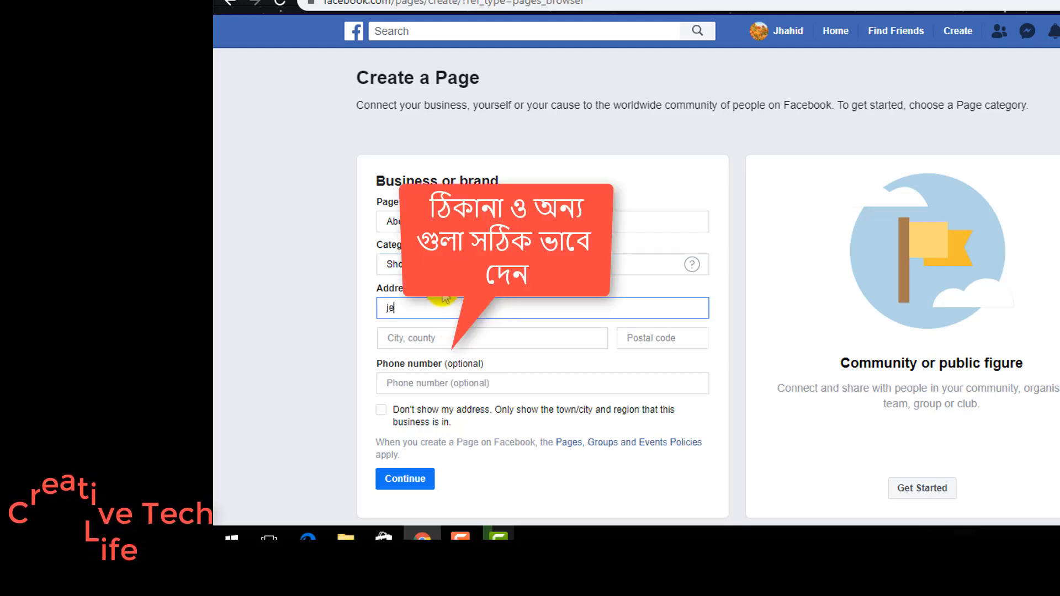
type("ssor")
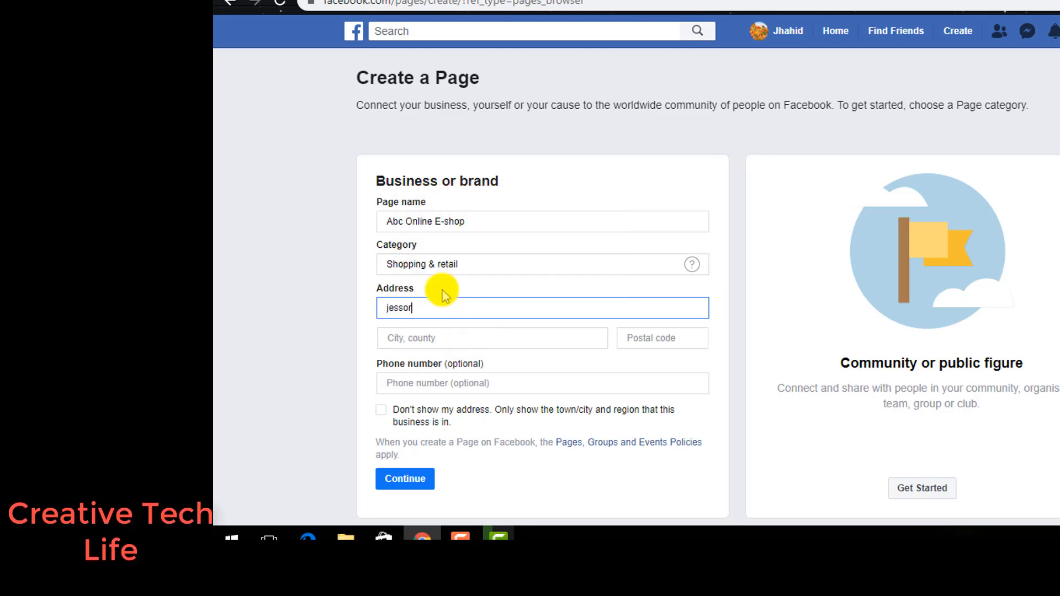
type("e ,bangladesh")
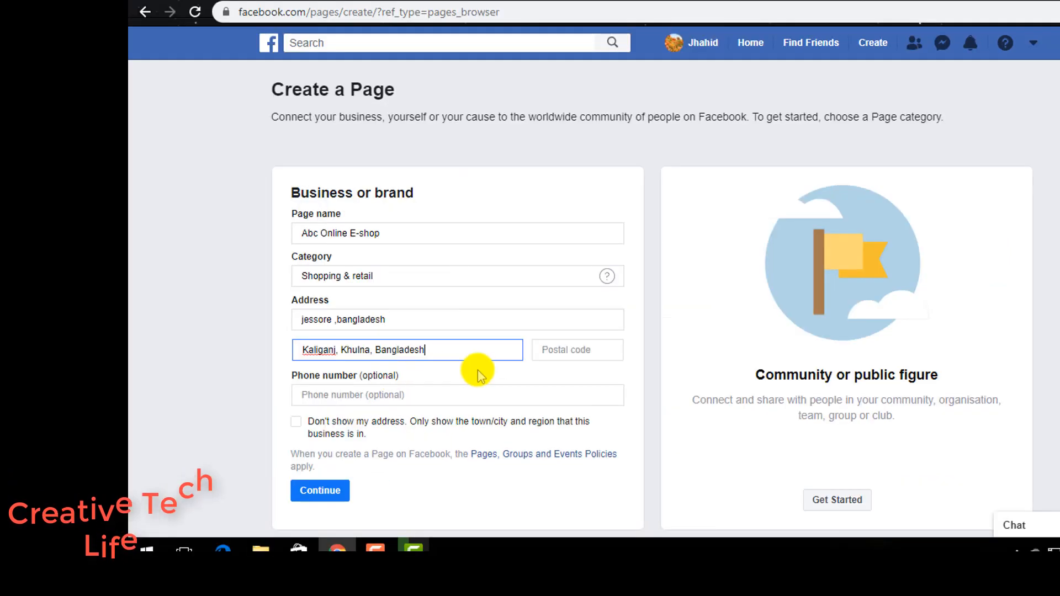
left_click(635, 334)
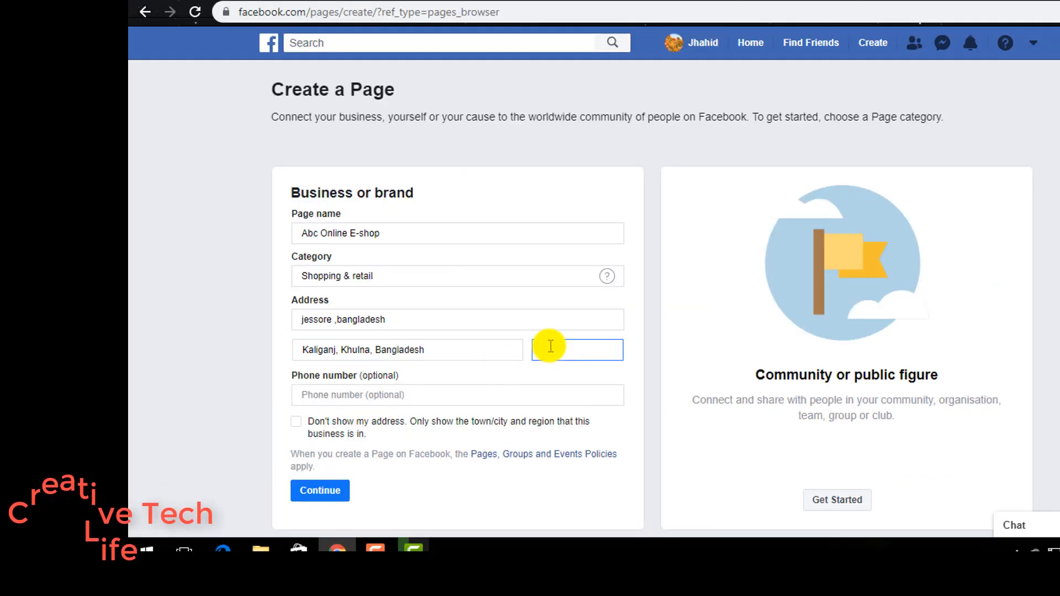
type("735")
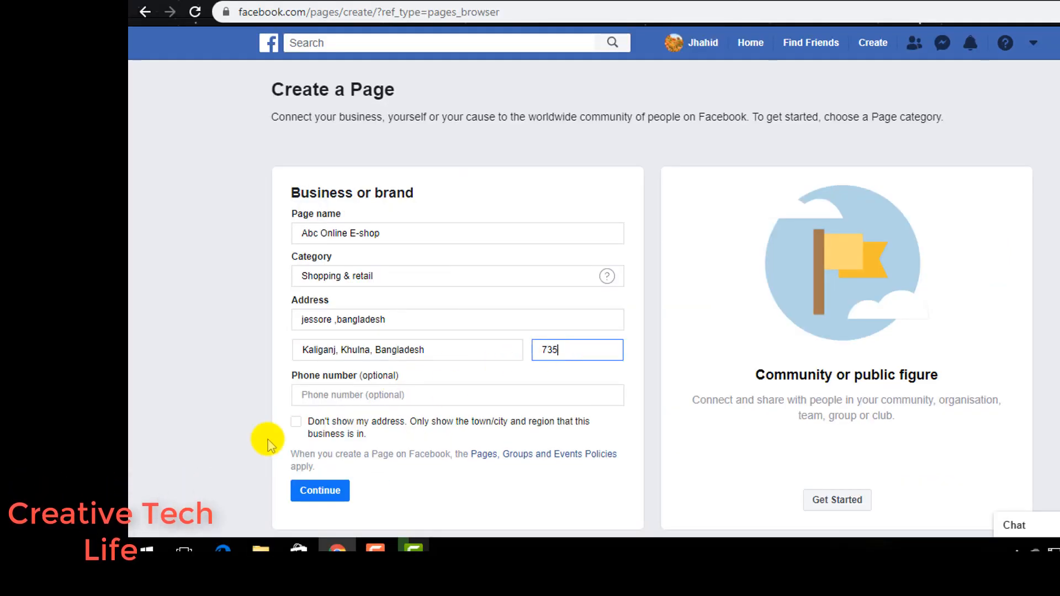
type("0")
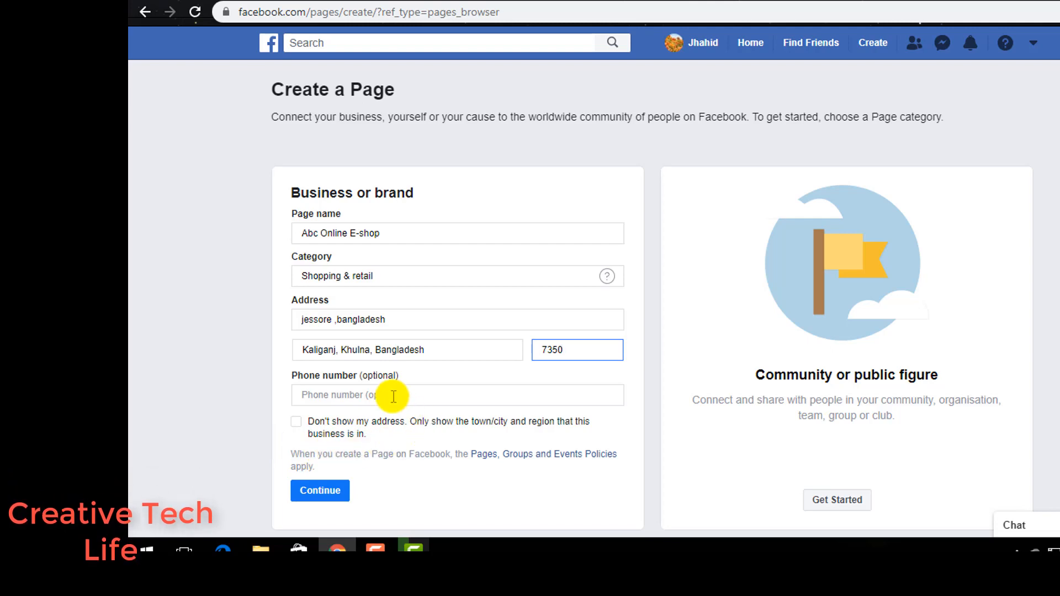
- Choose to hide the street address on the page and continue page creation
left_click(297, 422)
left_click(320, 490)
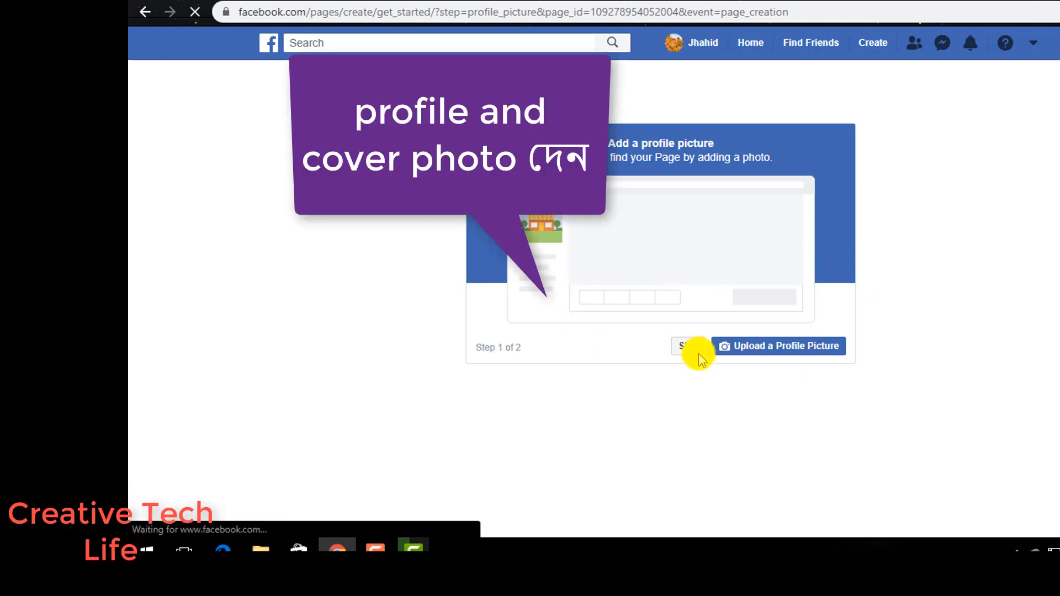
- Upload colorful-background-wallpaper-7 from the Background Image folder on Header (D:) as the page's profile picture
left_click(740, 348)
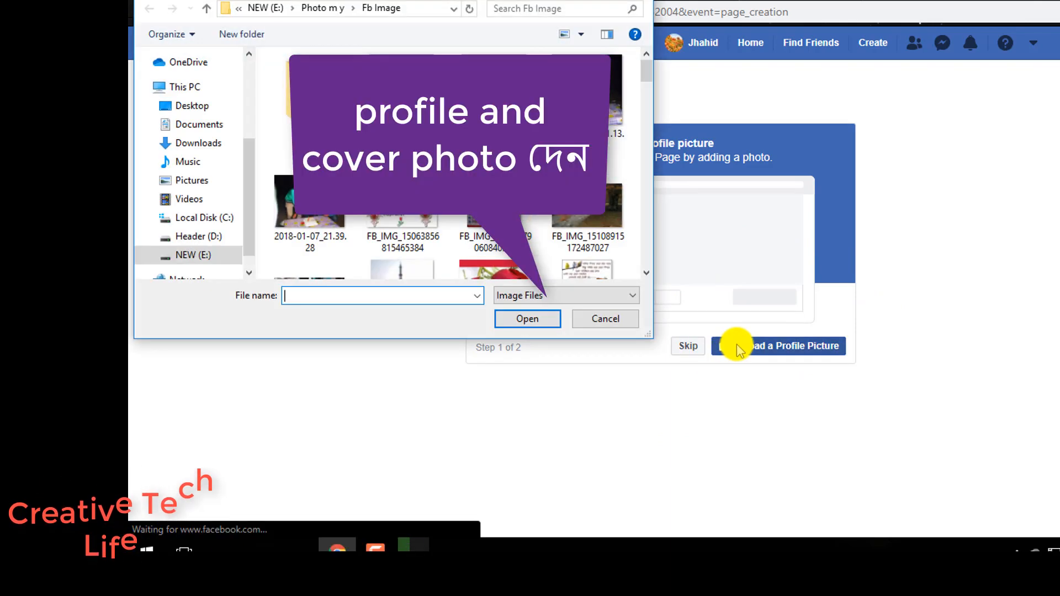
scroll(529, 239, "down", 10)
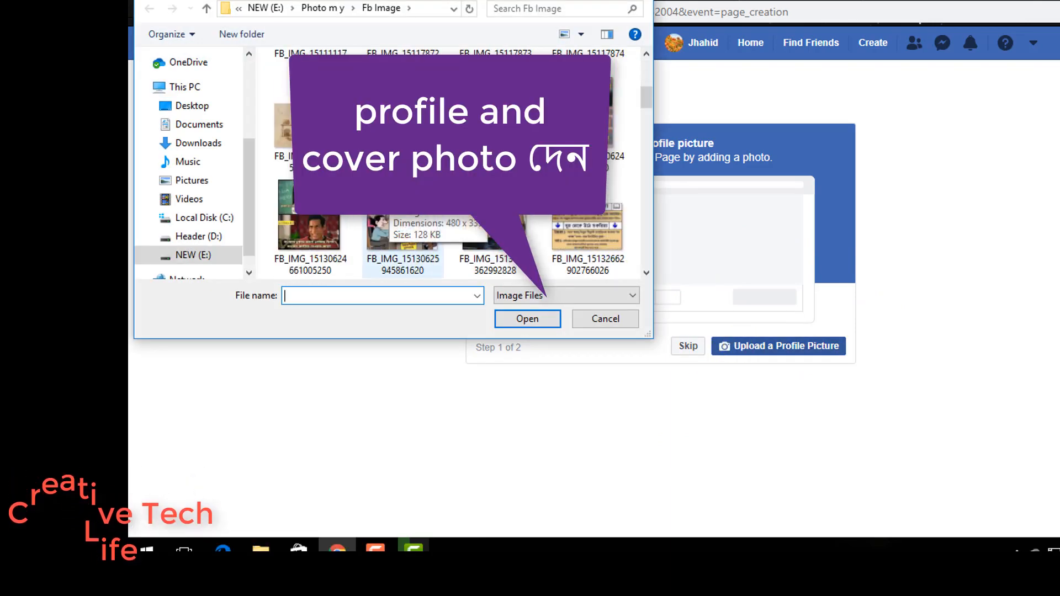
scroll(529, 238, "down", 8)
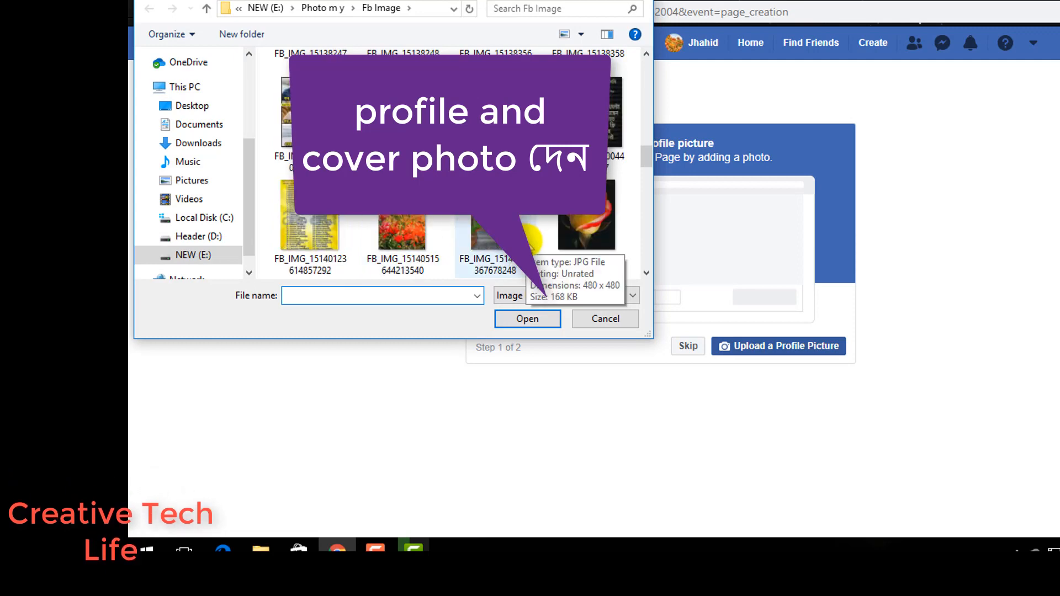
scroll(529, 239, "down", 8)
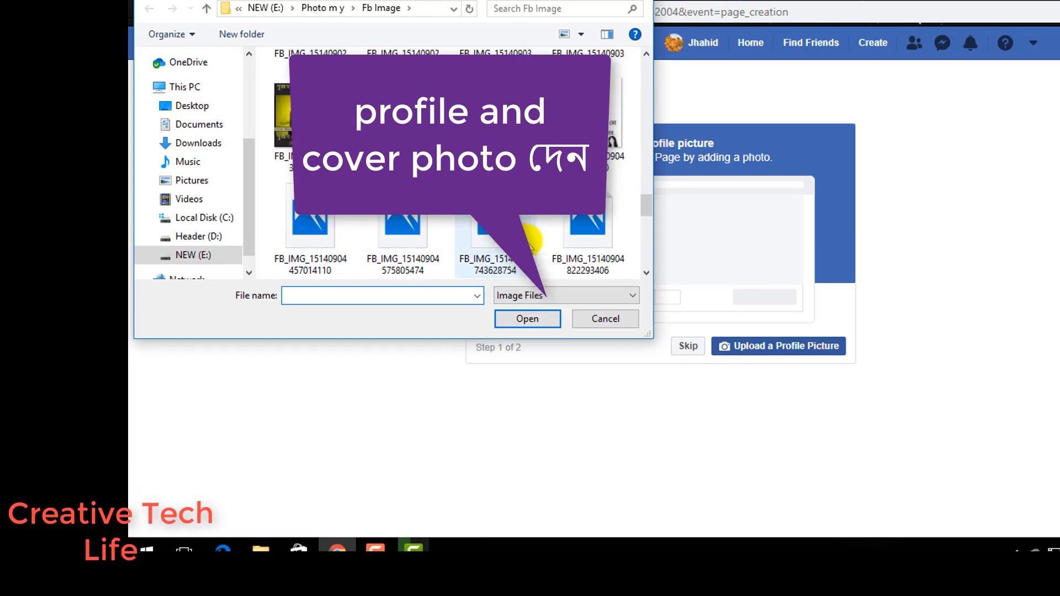
scroll(529, 243, "down", 8)
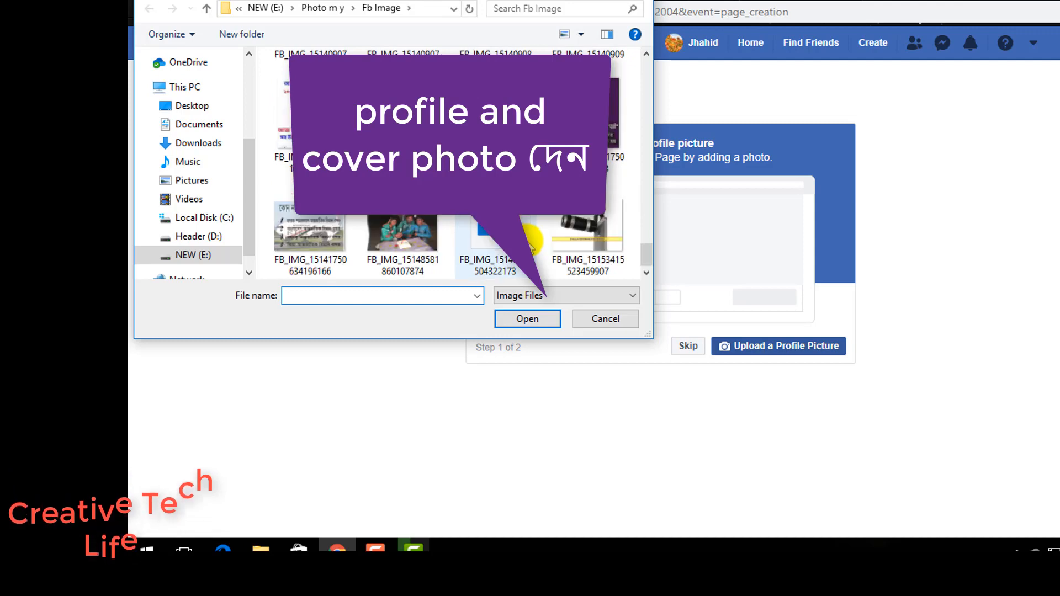
scroll(530, 243, "up", 10)
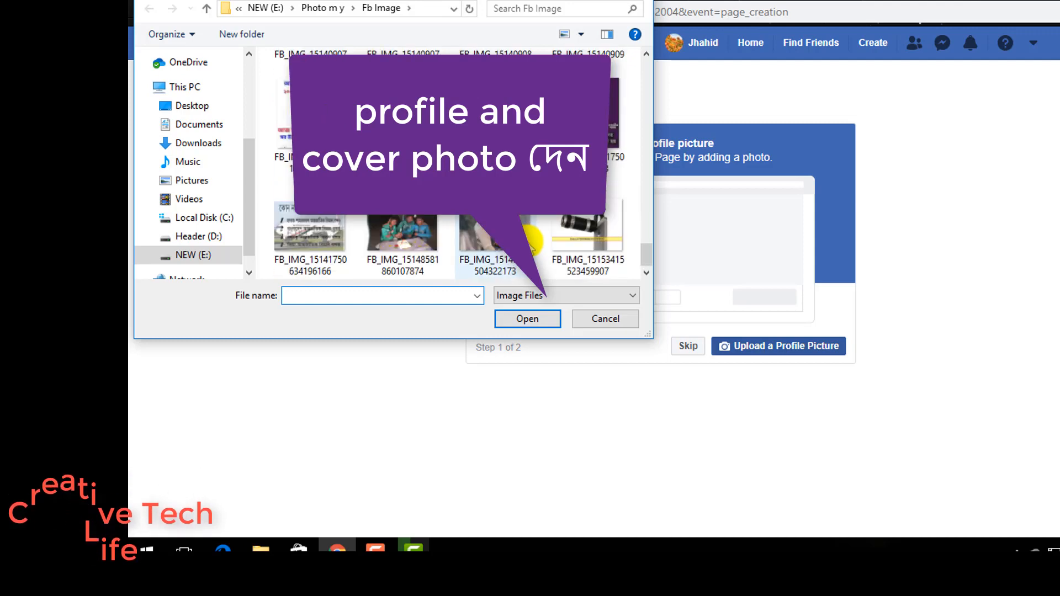
scroll(529, 243, "up", 6)
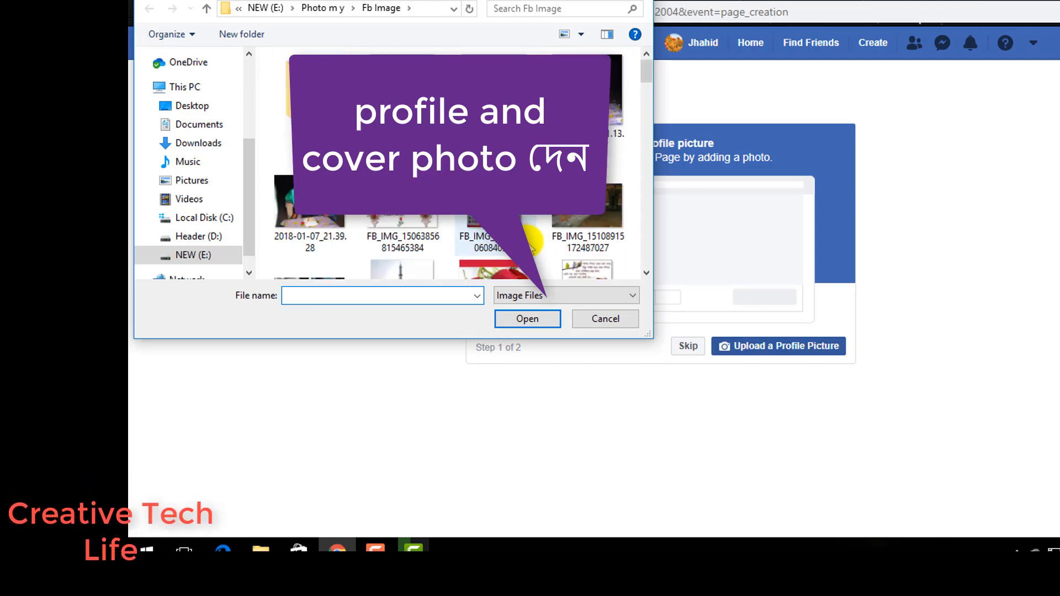
double_click(293, 108)
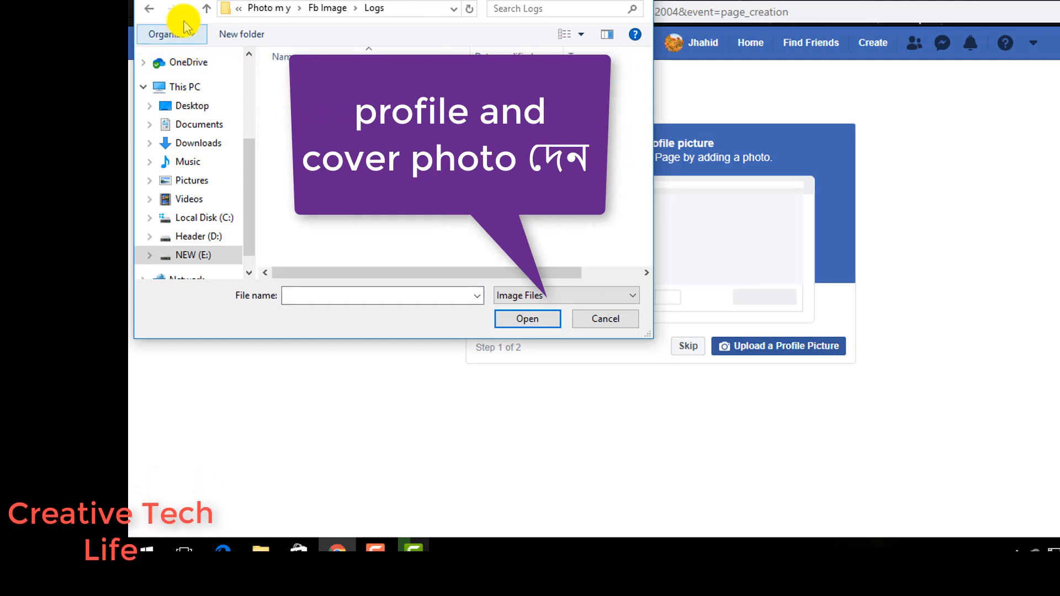
left_click(201, 255)
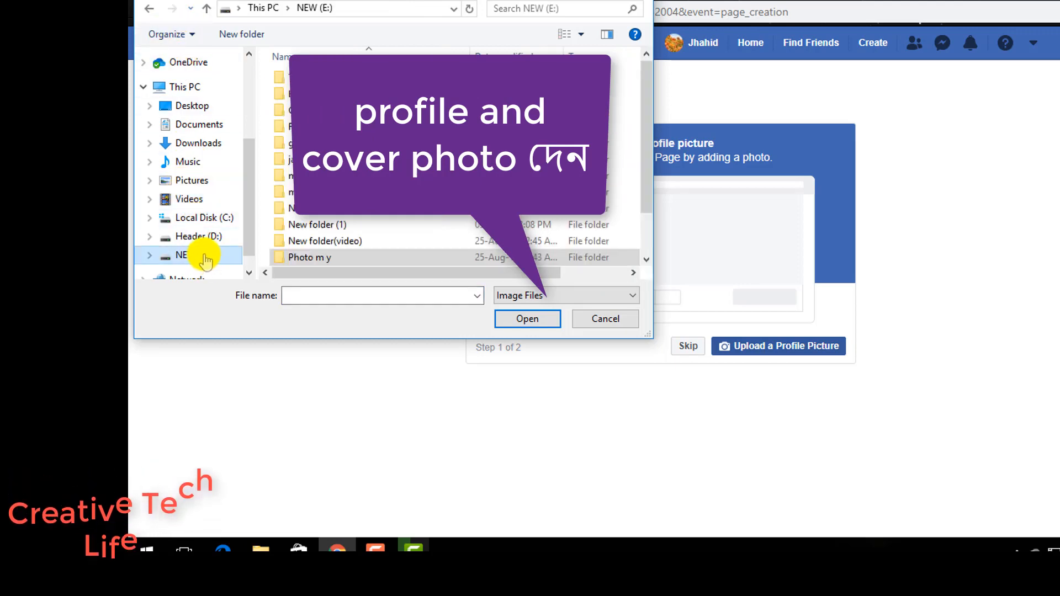
scroll(330, 213, "down", 3)
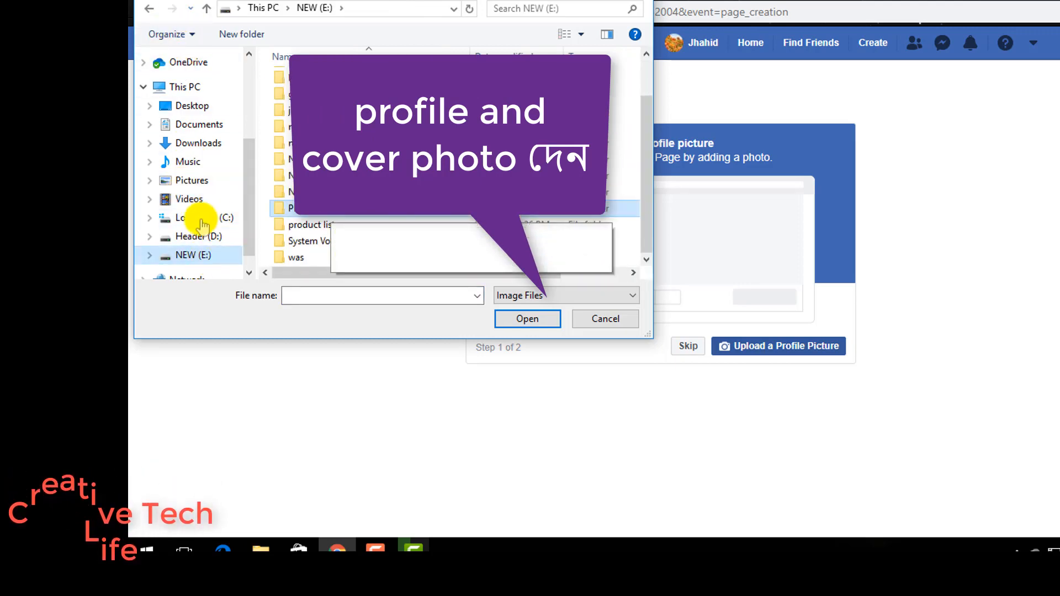
left_click(212, 237)
scroll(624, 193, "down", 5)
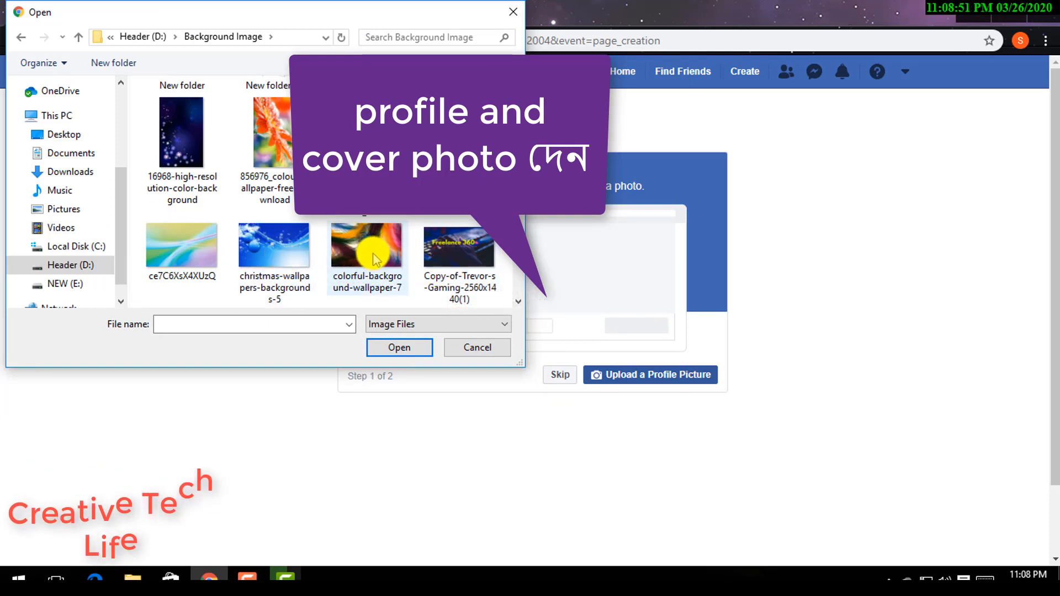
left_click(353, 254)
left_click(400, 348)
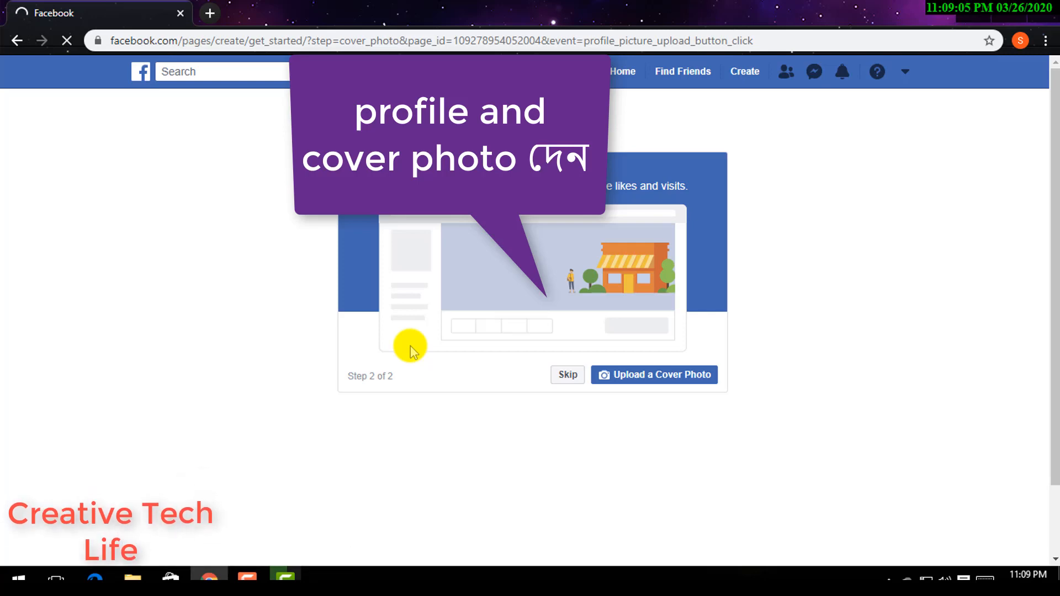
- Upload Copy-of-Trevor-s-Gaming-2560x1440 from the Background Image folder as the page's cover photo
left_click(625, 382)
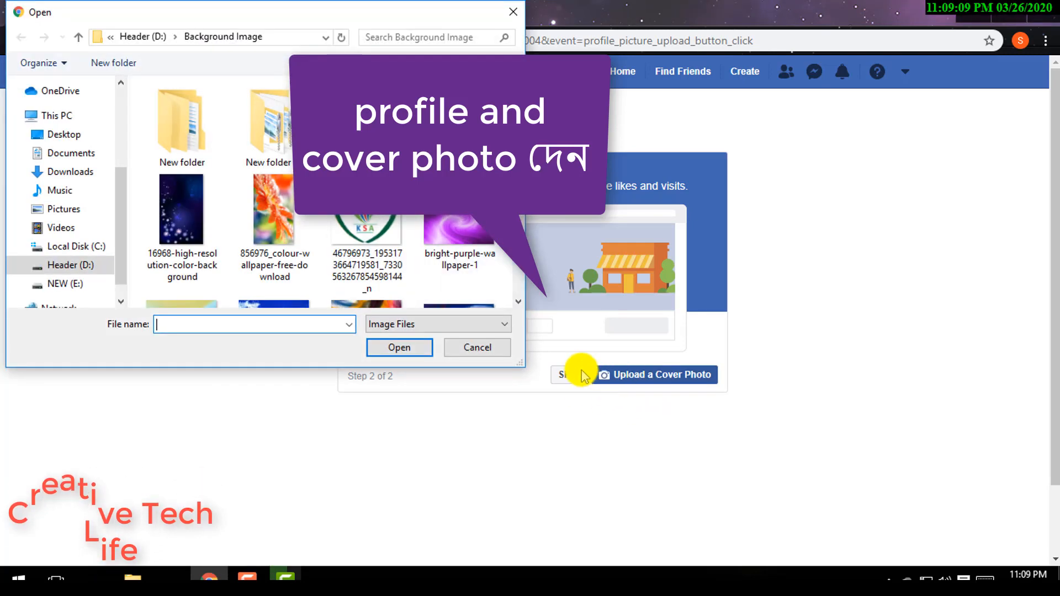
scroll(303, 247, "down", 4)
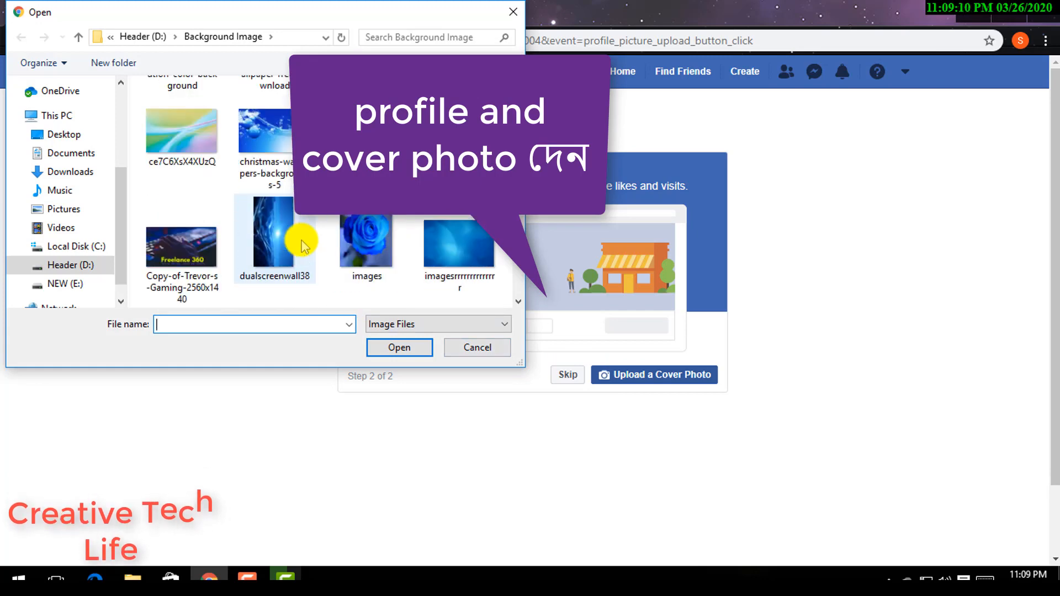
left_click(210, 237)
left_click(412, 348)
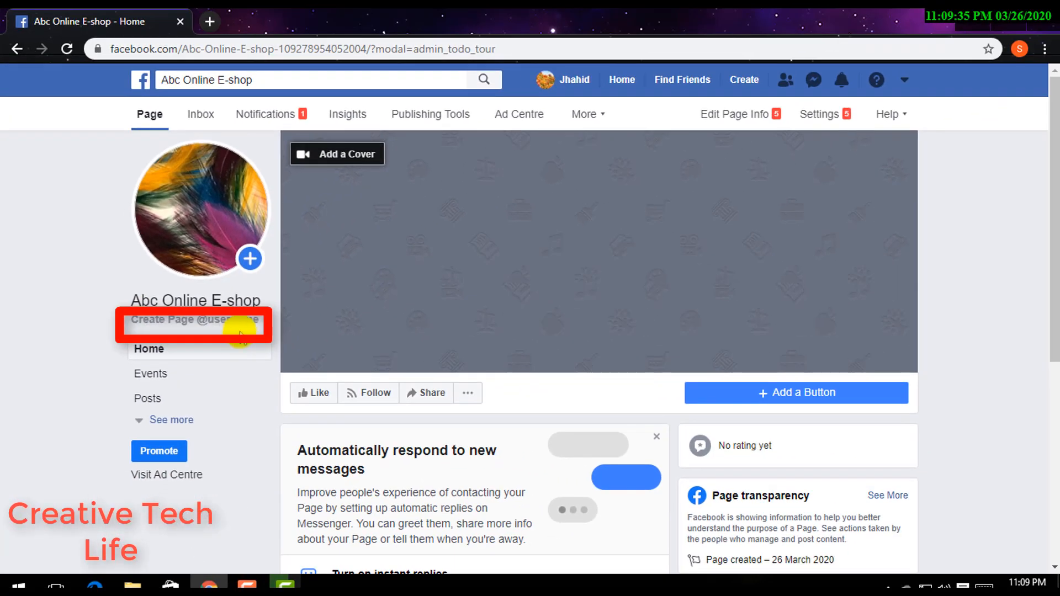
- Try to create the page username abcEshop, then close the username dialog
left_click(240, 323)
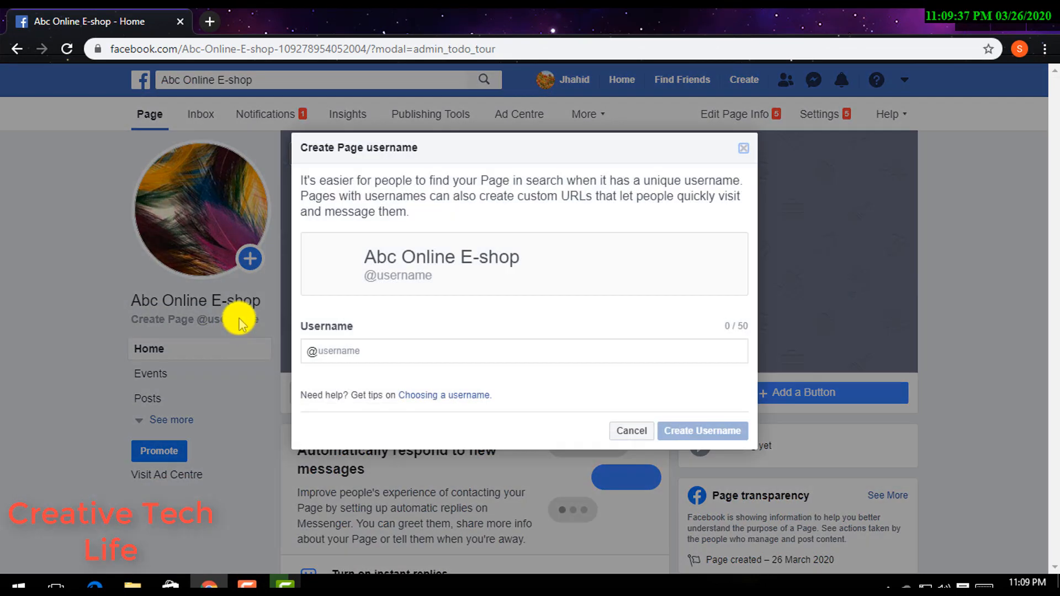
left_click(341, 349)
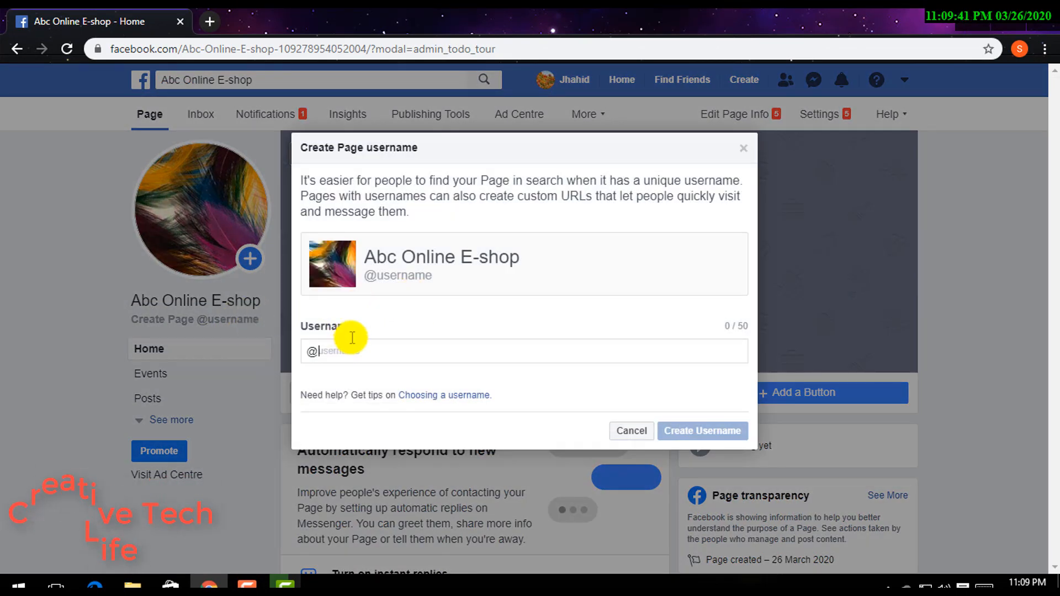
type("a")
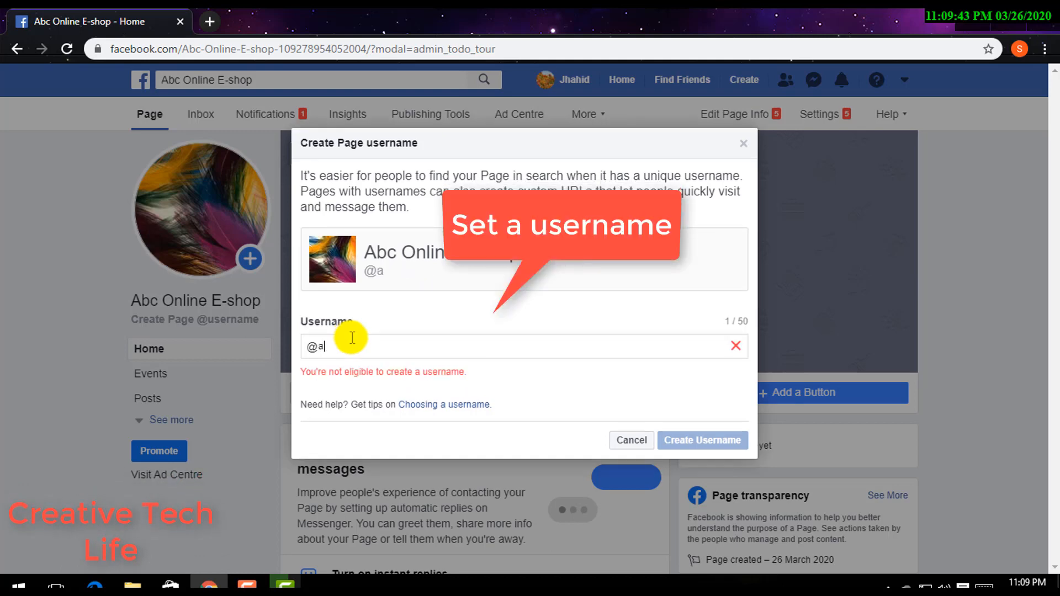
type("bc")
type("-")
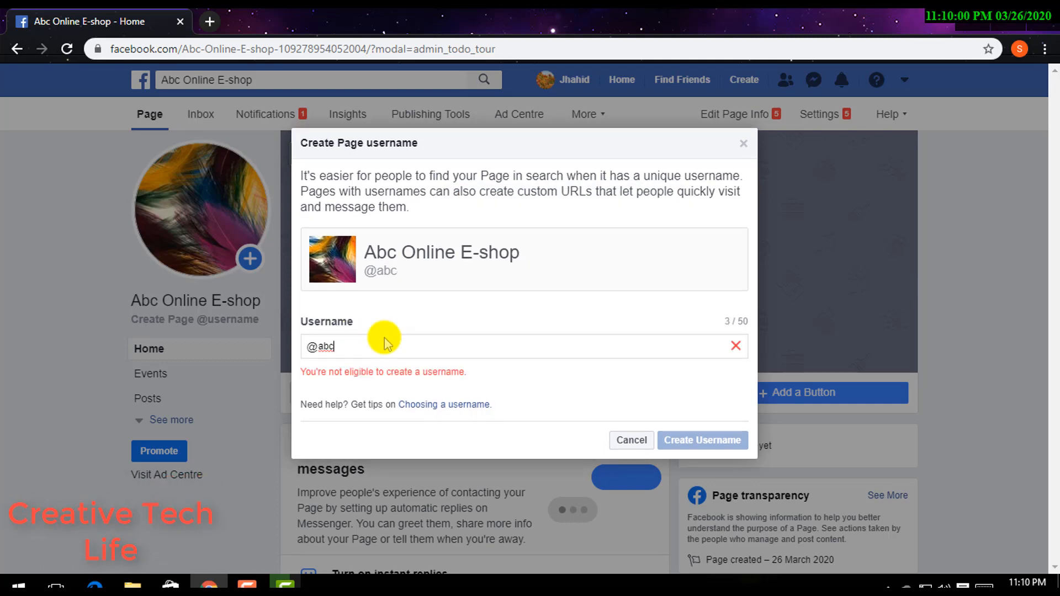
type("Eshop")
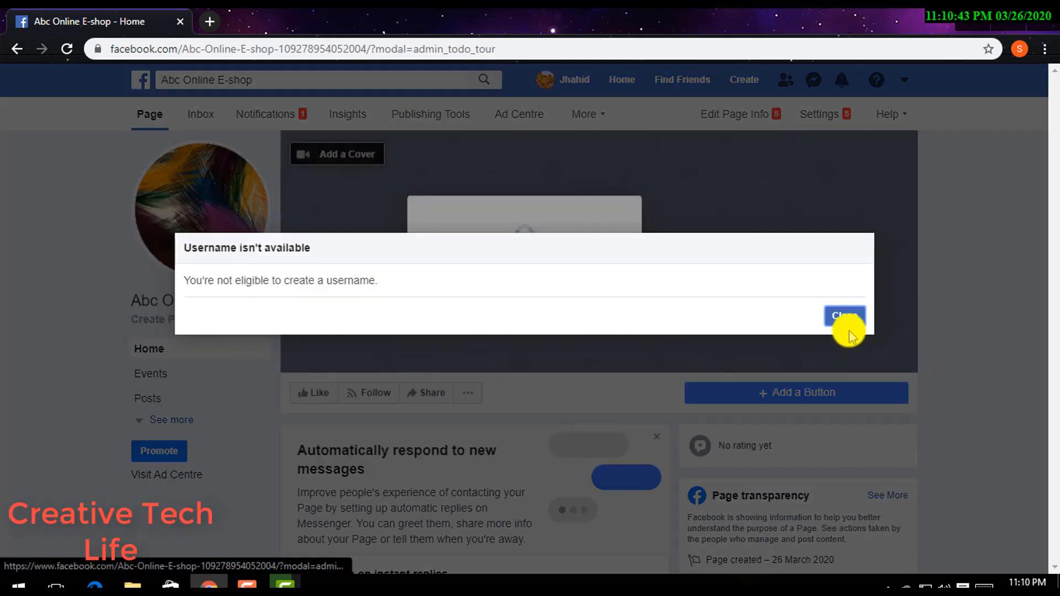
left_click(845, 317)
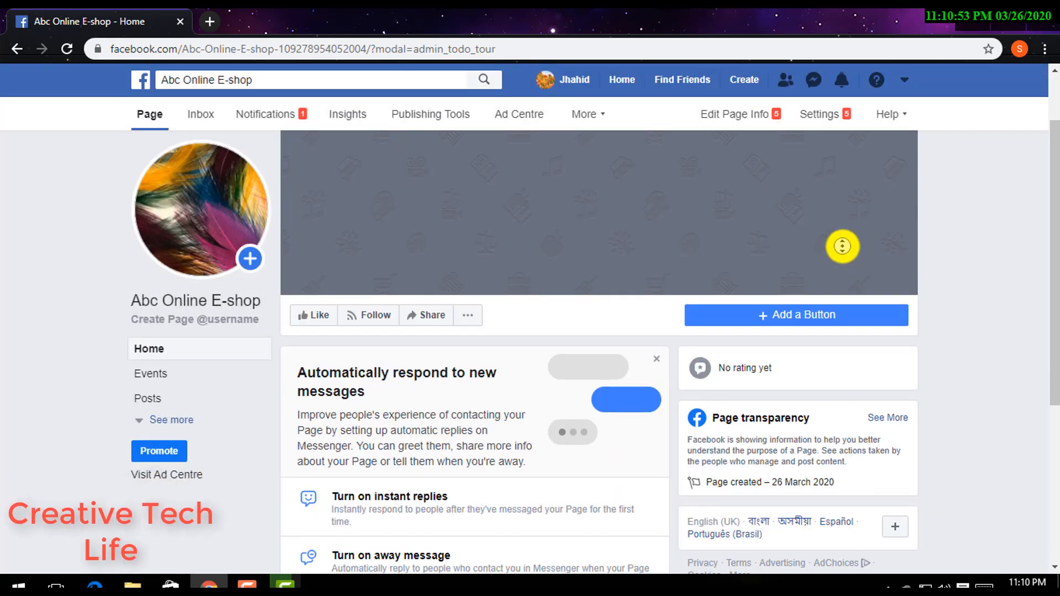
- Open the page info settings and write the description "This is my demo eCommerce fb page"
left_click(278, 117)
left_click(743, 114)
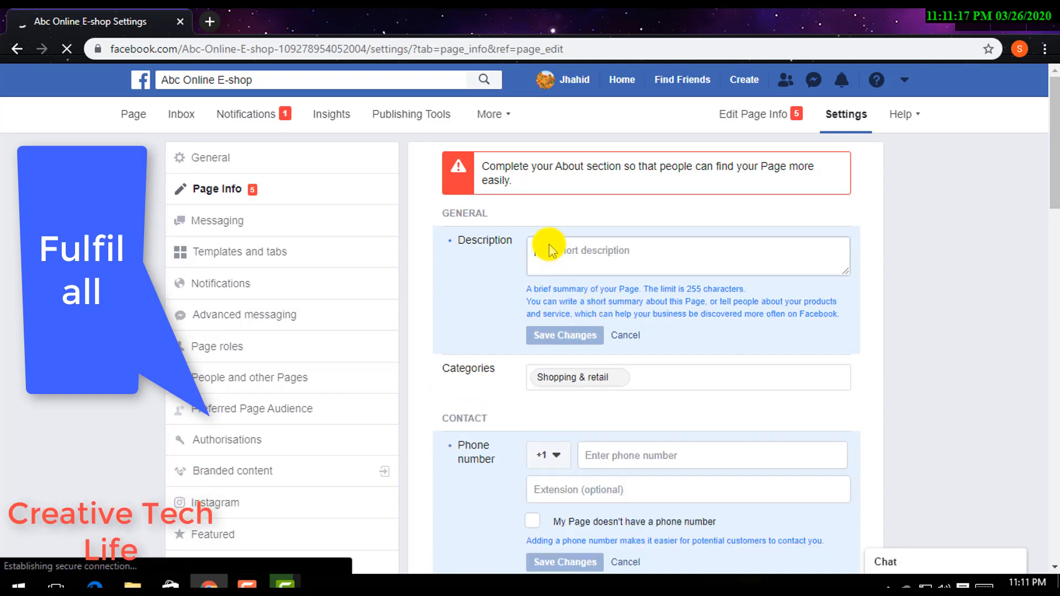
left_click(552, 250)
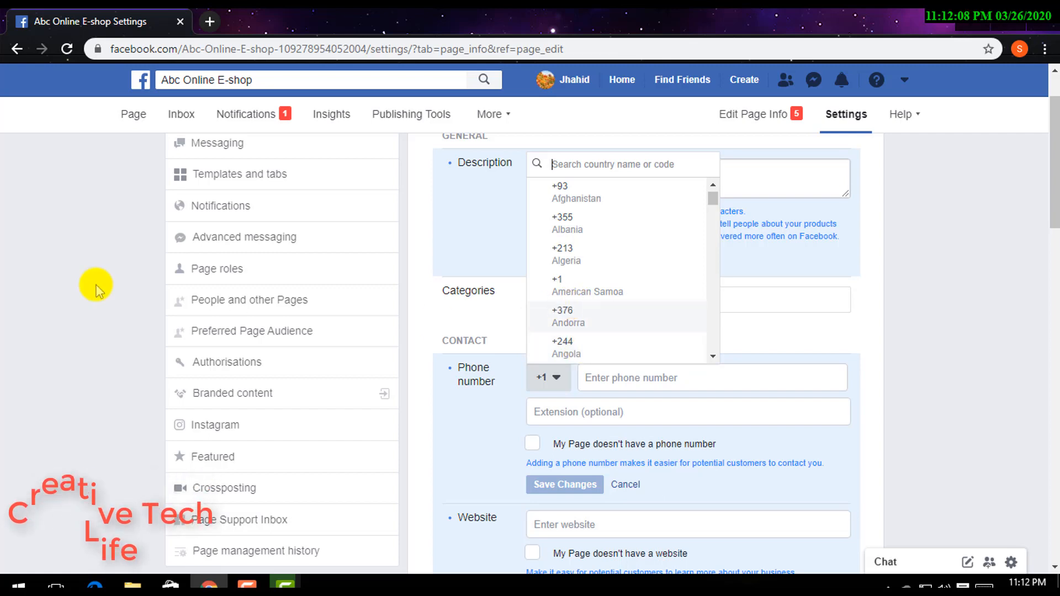
- Set the phone number's country code to +880 and mark that the page has no phone number
type("8")
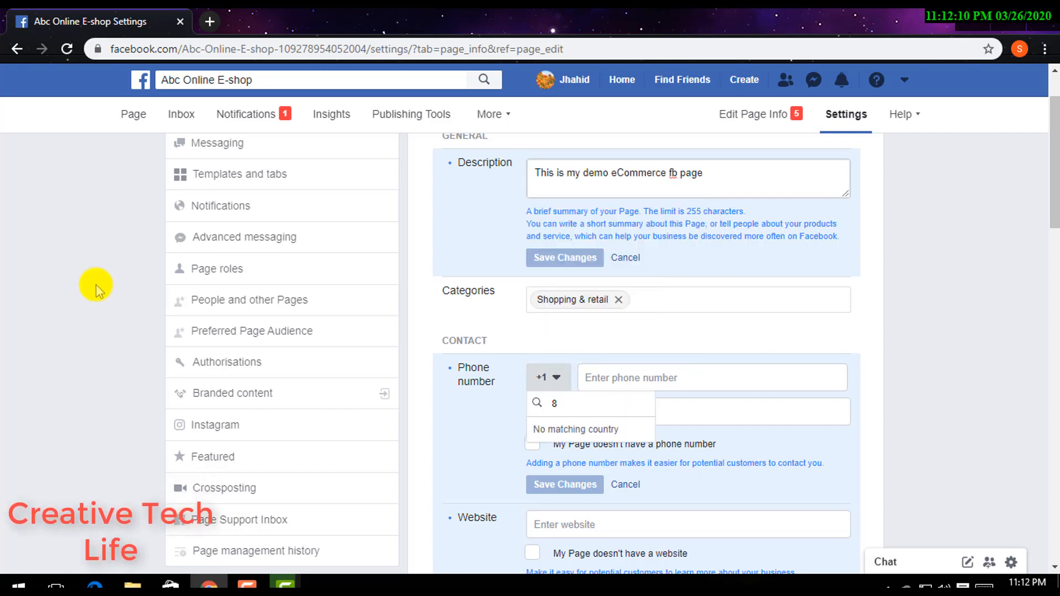
key("BackSpace")
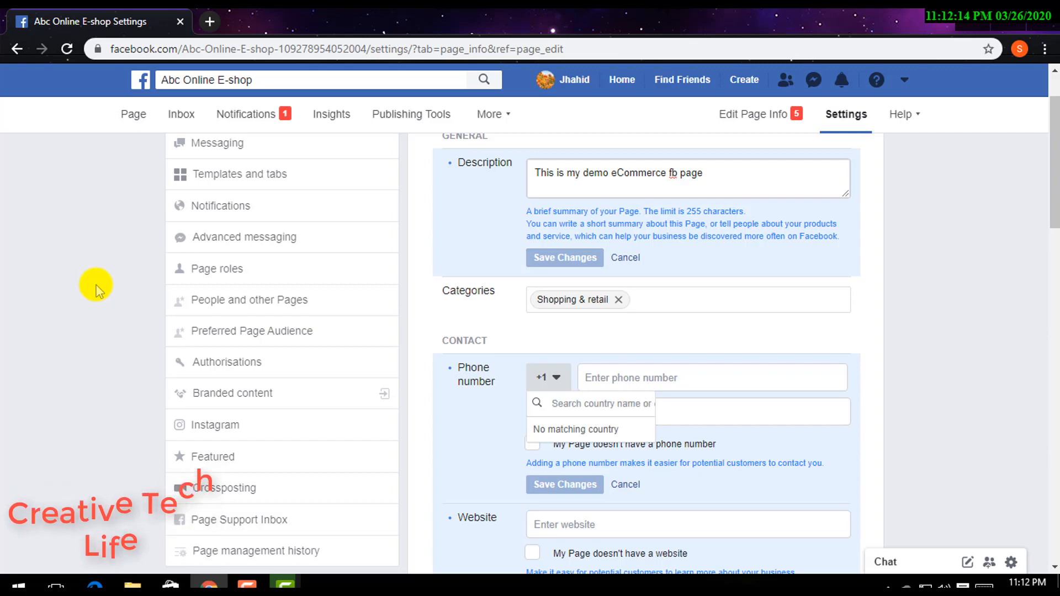
type("+880")
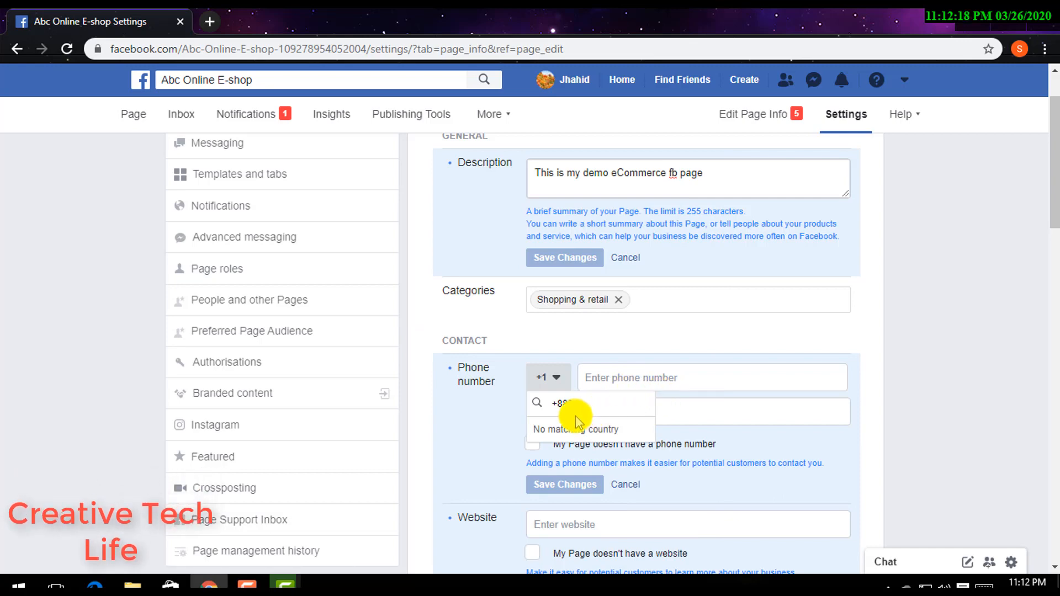
key("BackSpace")
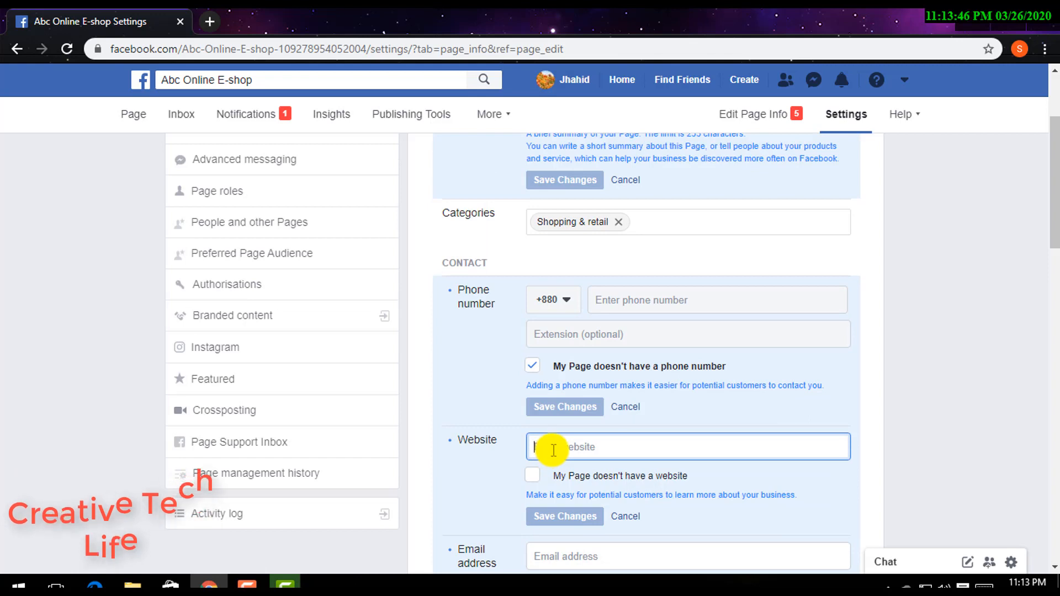
- Set the page website to abc.com and save the change
type("a")
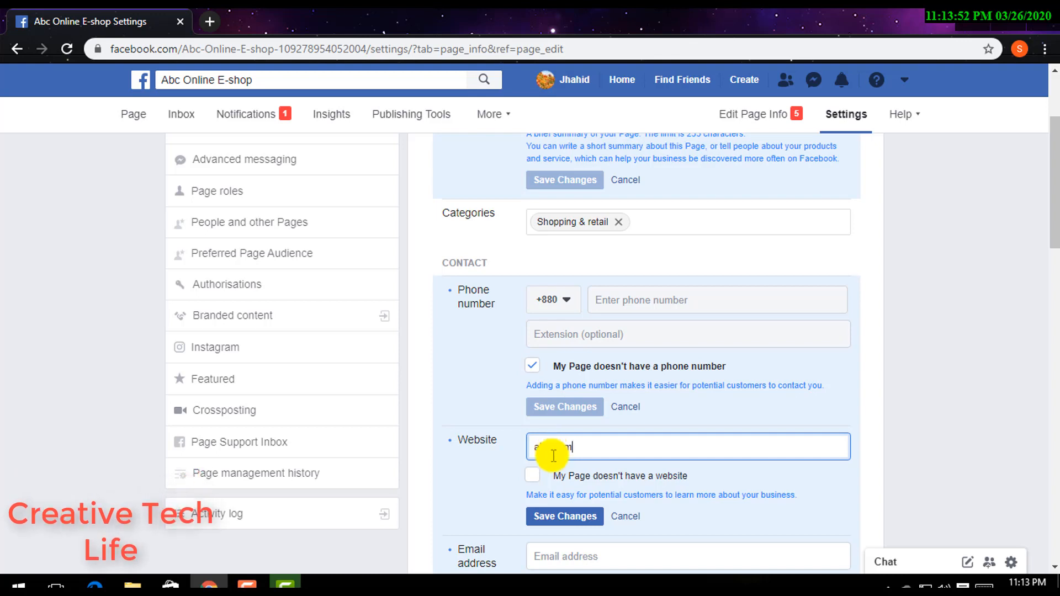
type("bc.com")
left_click(561, 516)
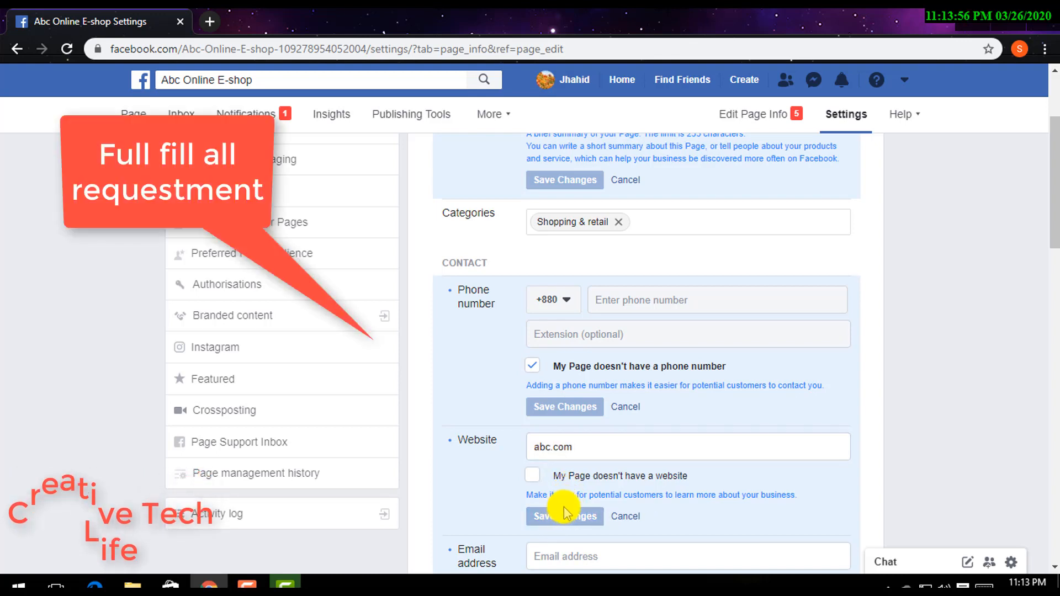
- Enter the business e-mail address in the contact section and save it
scroll(563, 506, "down", 1)
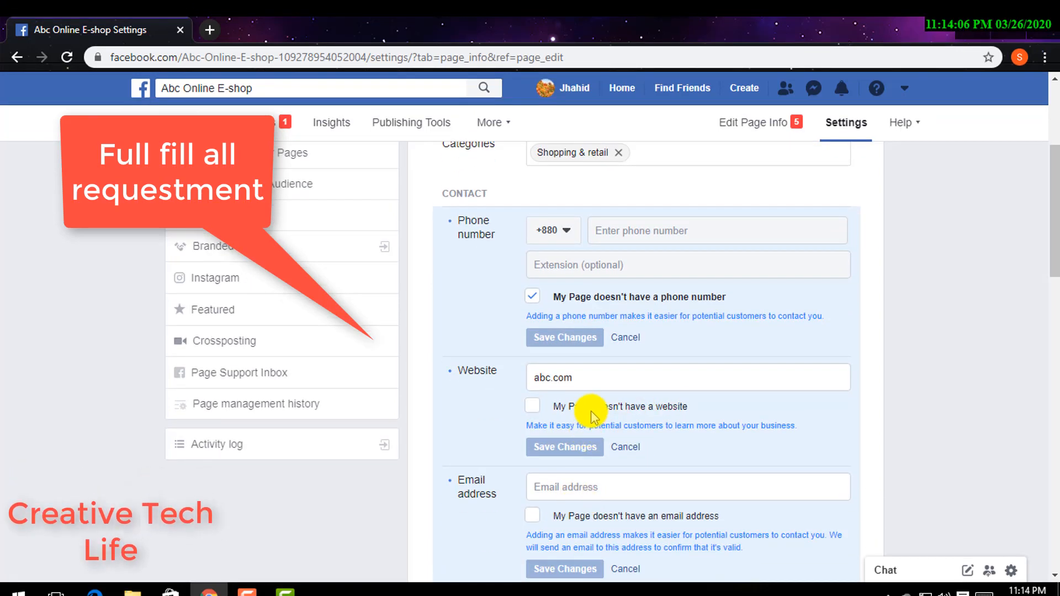
left_click(589, 488)
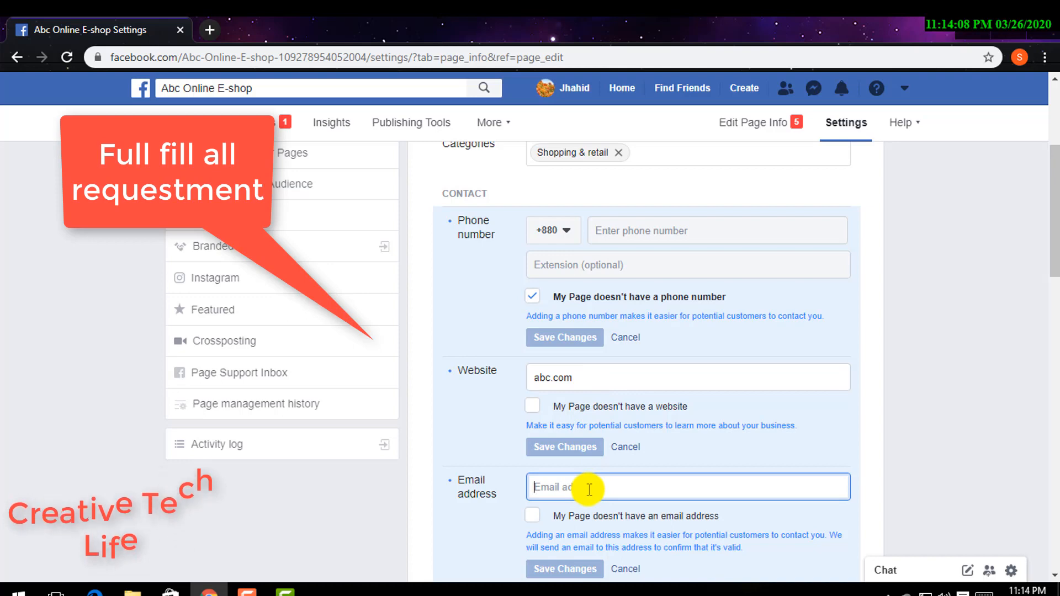
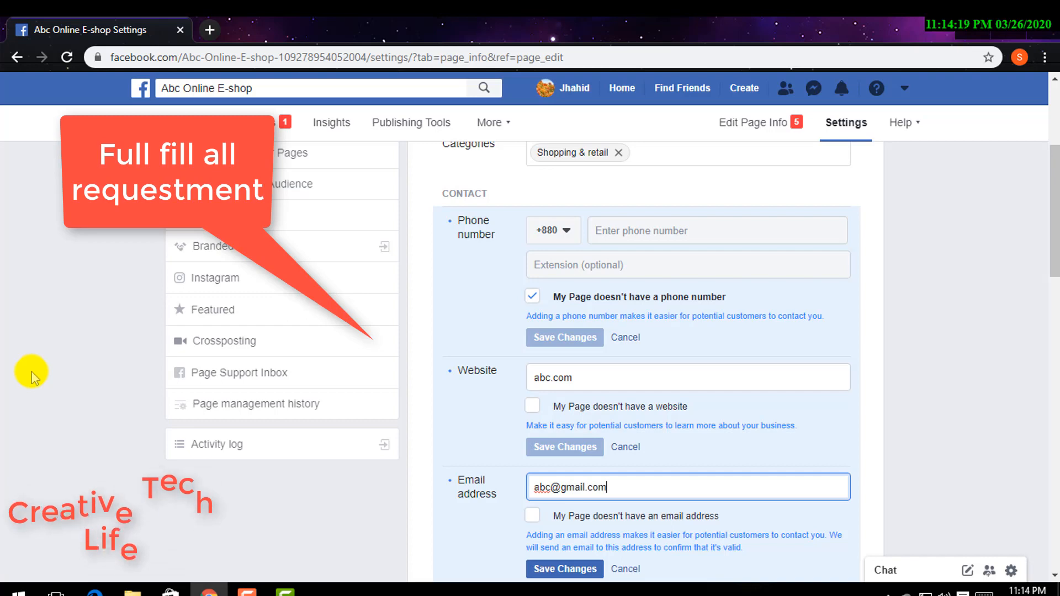
scroll(426, 449, "down", 1)
scroll(541, 480, "down", 1)
left_click(558, 491)
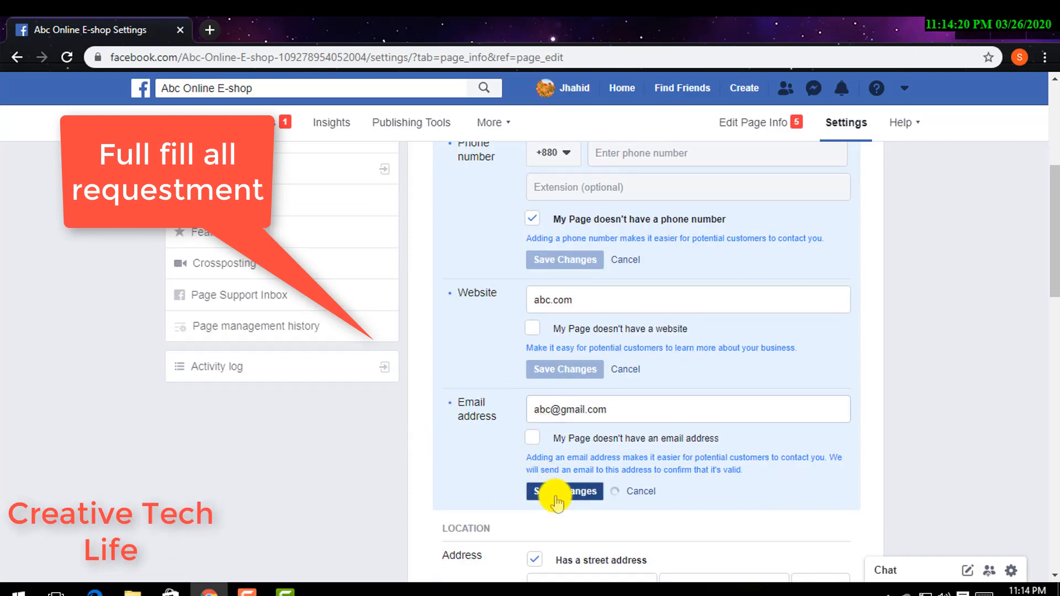
- Set the business hours option to Open for selected hours
scroll(571, 507, "down", 2)
scroll(572, 507, "down", 1)
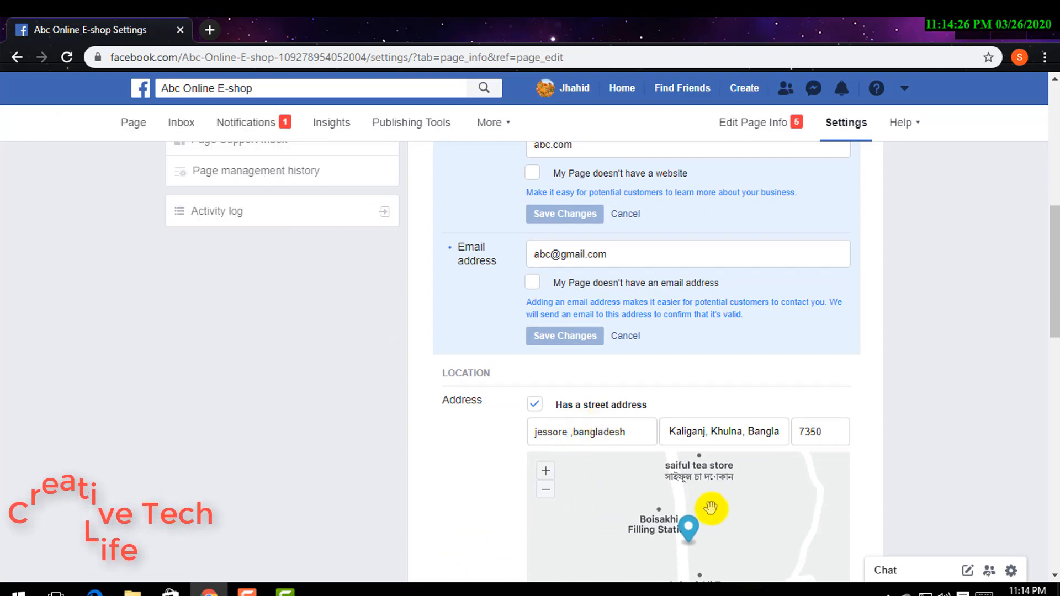
scroll(703, 528, "down", 2)
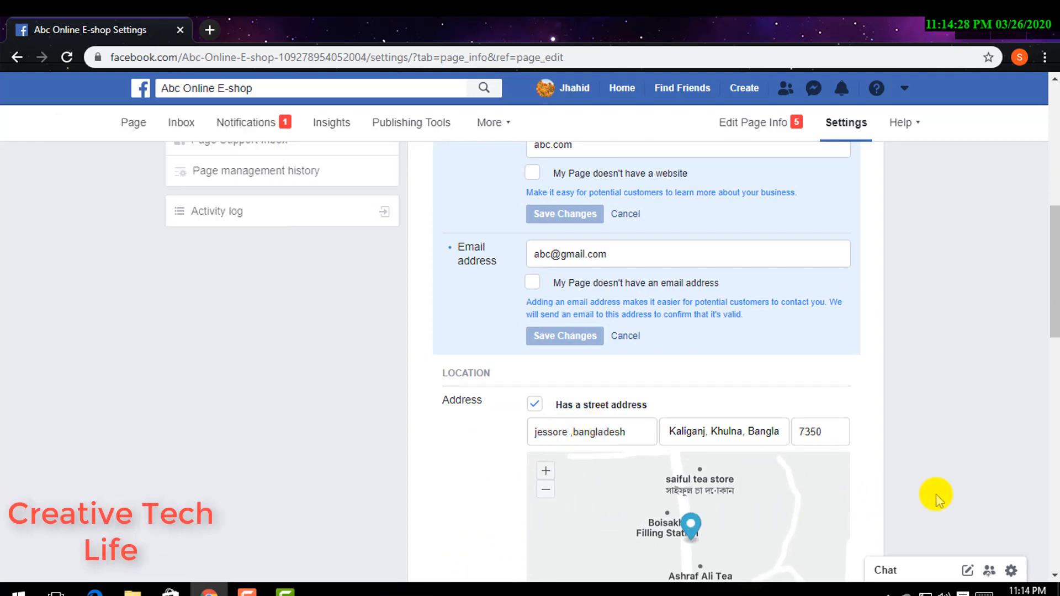
scroll(937, 495, "down", 3)
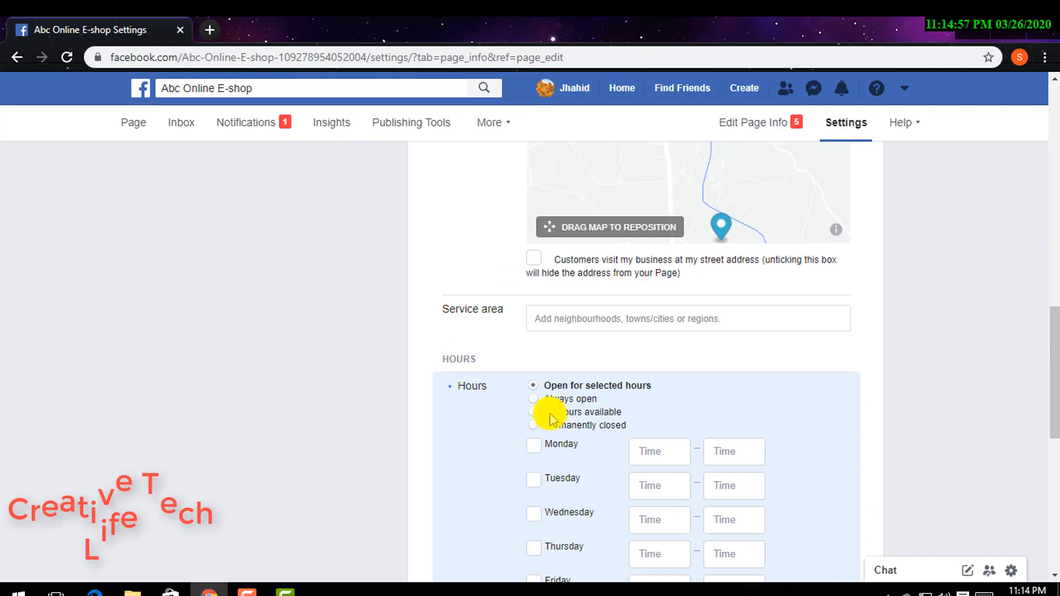
left_click(553, 414)
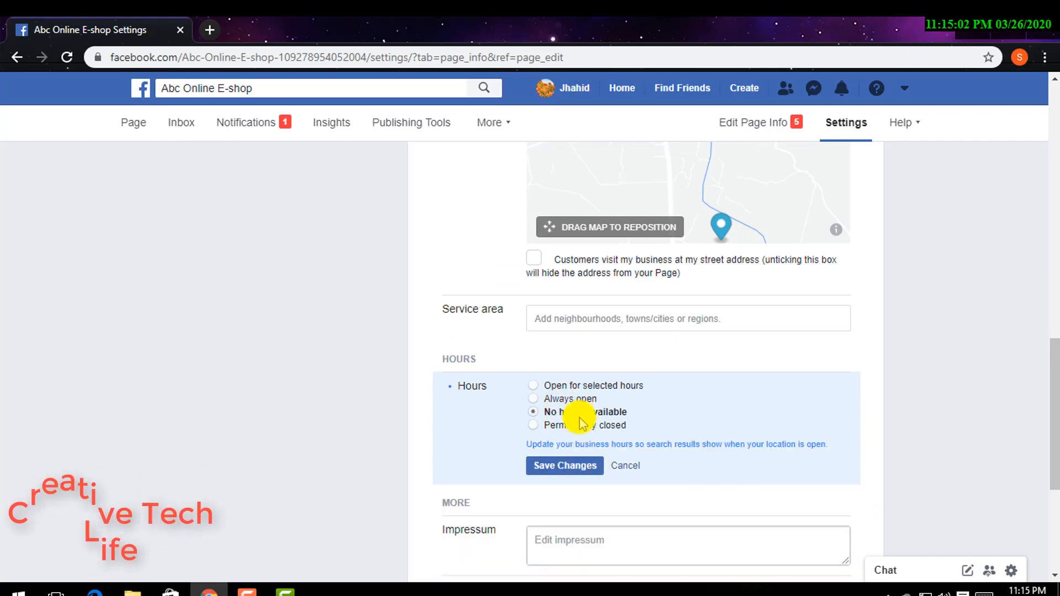
left_click(549, 396)
left_click(547, 387)
- Tick Monday, Tuesday, Thursday, Friday, Saturday and Sunday with 09:00–17:00 hours, leaving Wednesday off, and save the hours
scroll(574, 387, "down", 3)
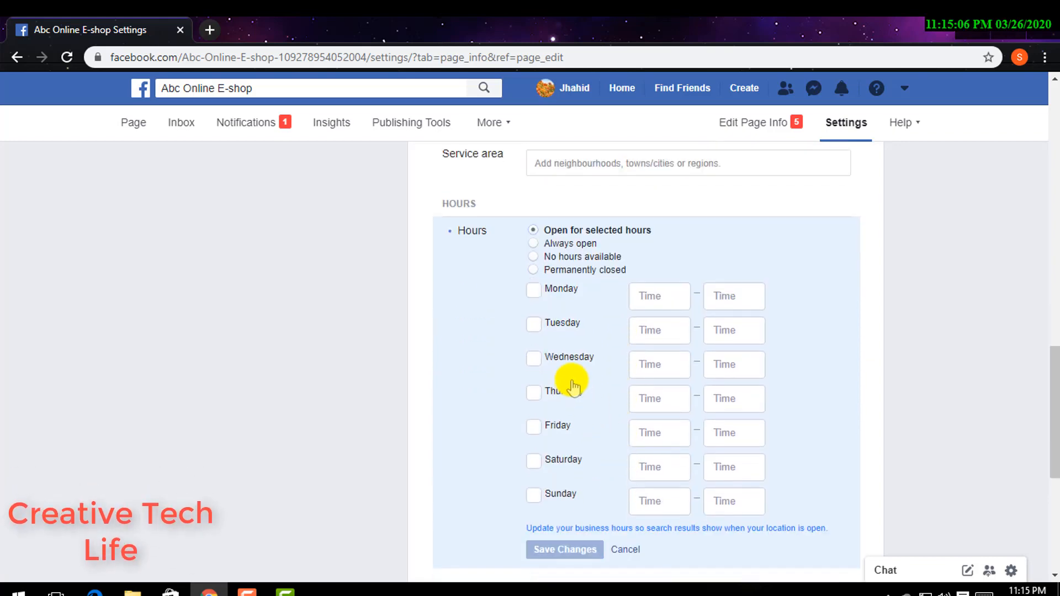
left_click(531, 293)
left_click(535, 329)
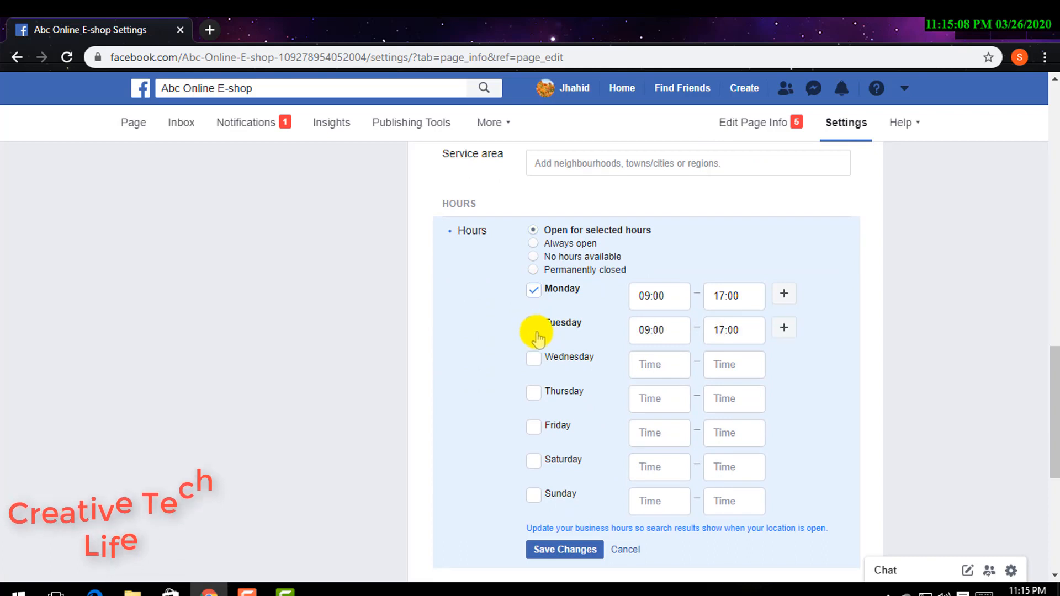
left_click(543, 366)
left_click(541, 401)
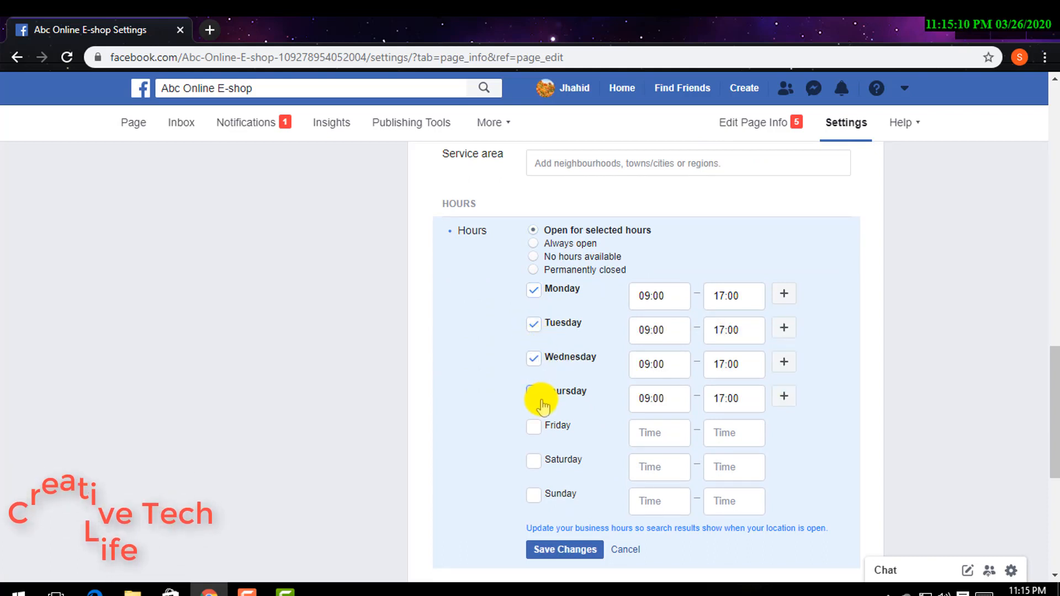
left_click(533, 362)
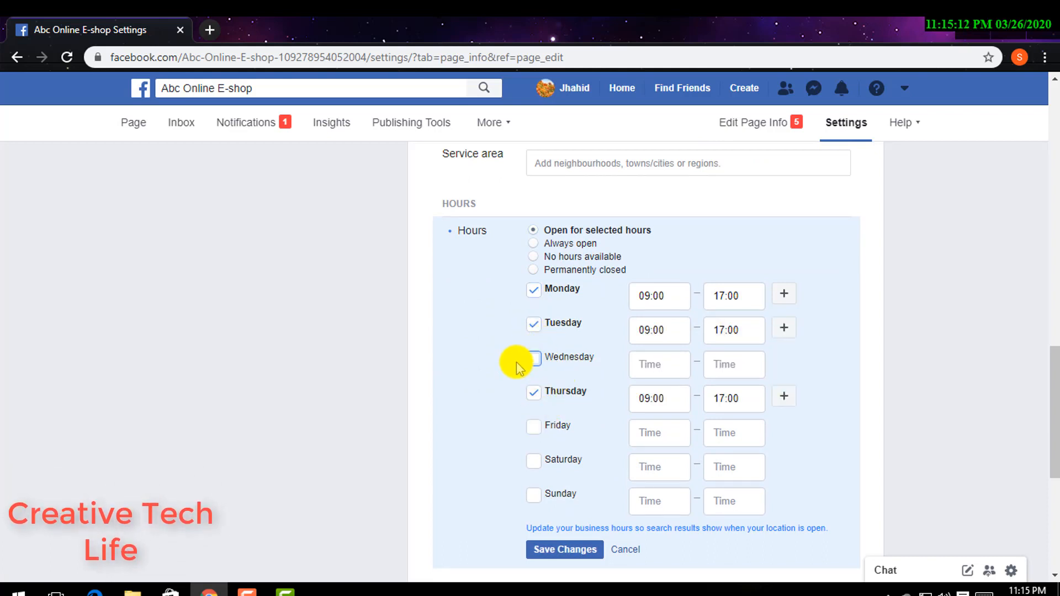
left_click(544, 430)
left_click(536, 464)
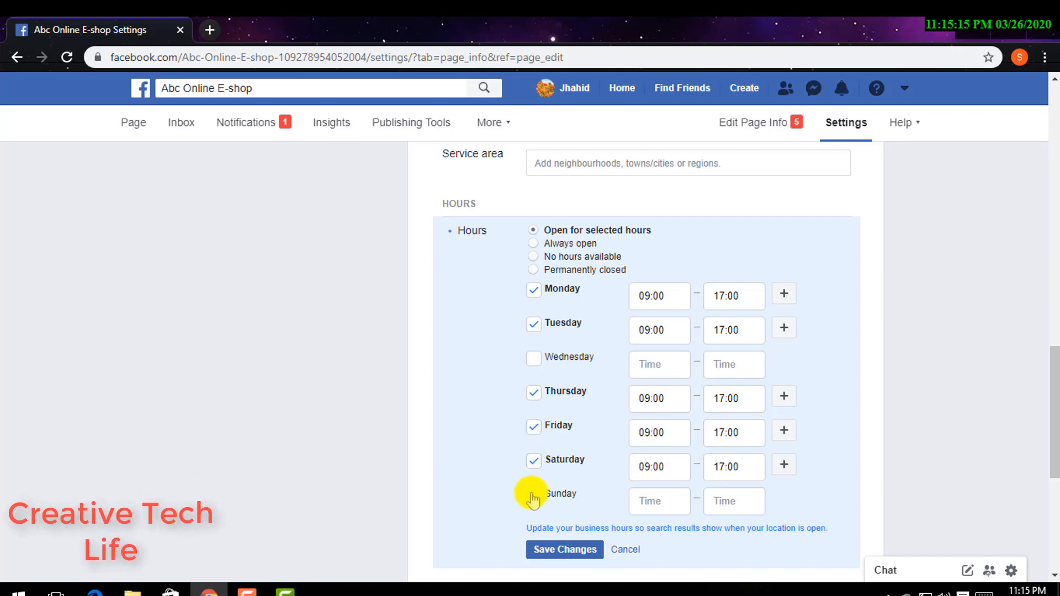
left_click(563, 550)
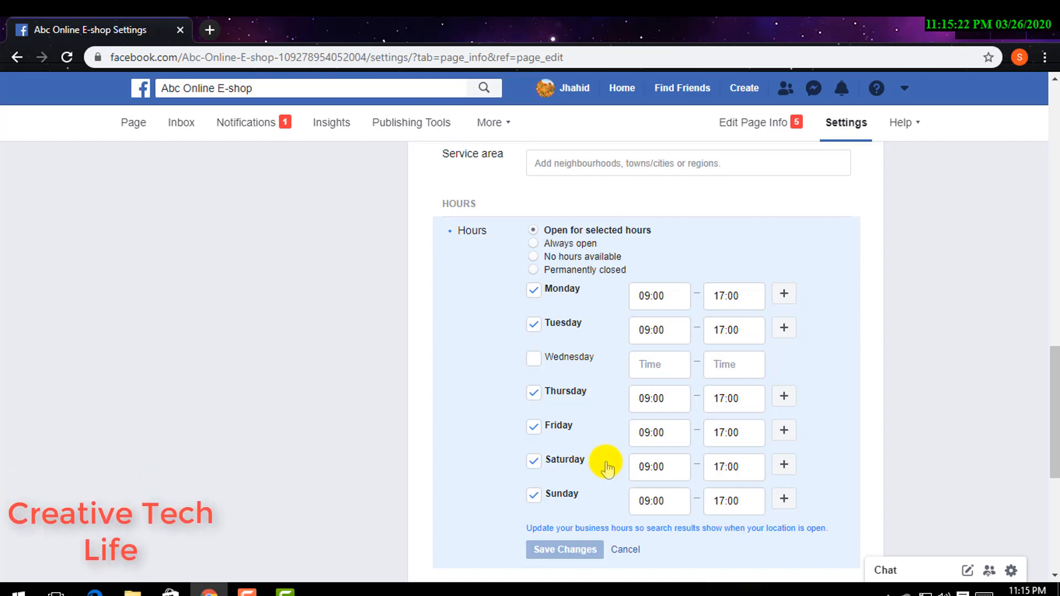
scroll(606, 469, "down", 4)
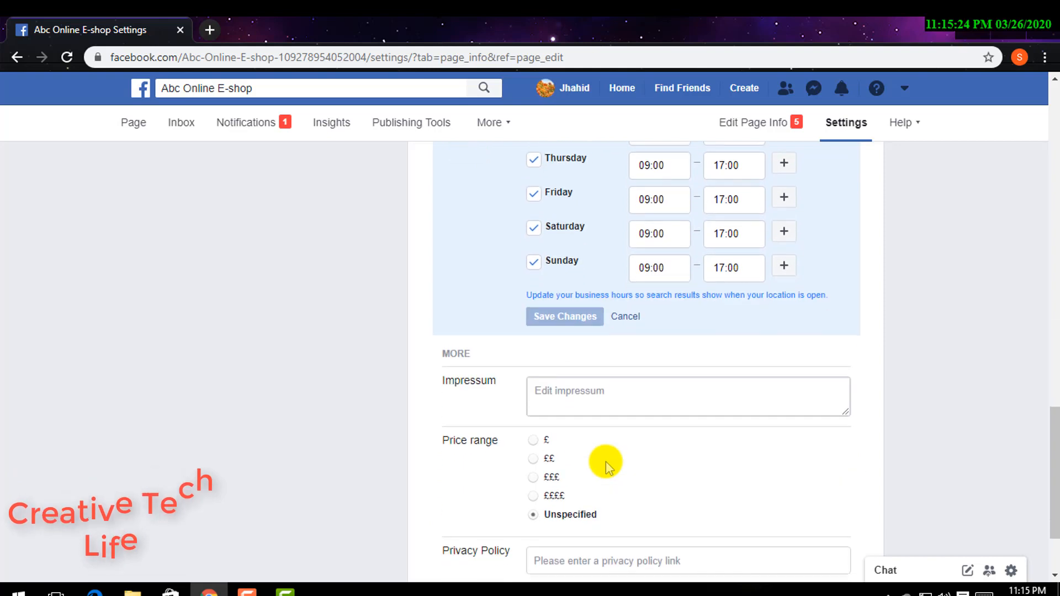
- Set the page's price range to ££ and save the change
left_click(534, 460)
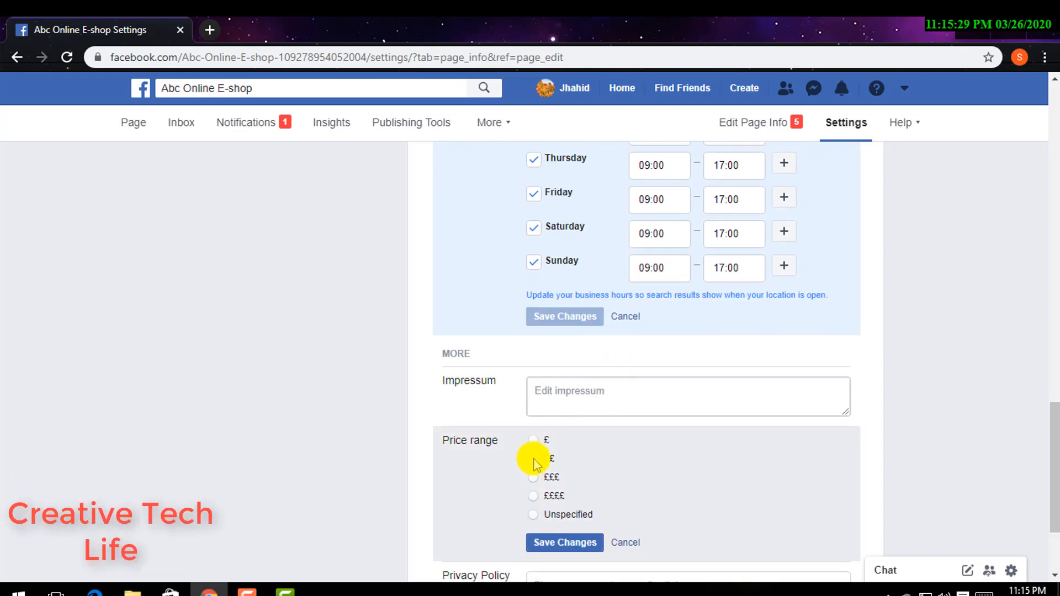
scroll(585, 513, "down", 3)
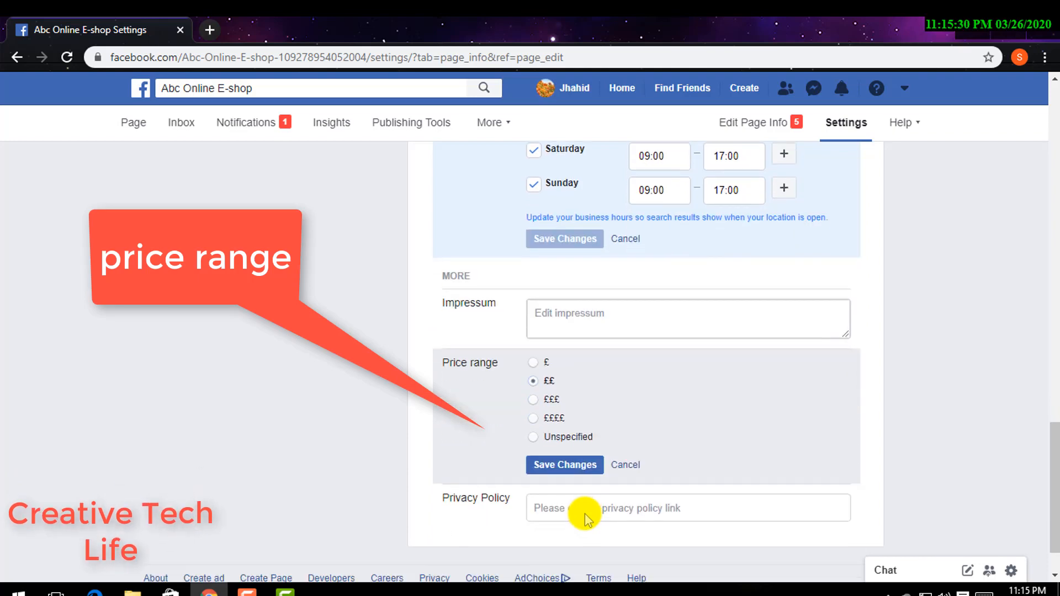
left_click(566, 409)
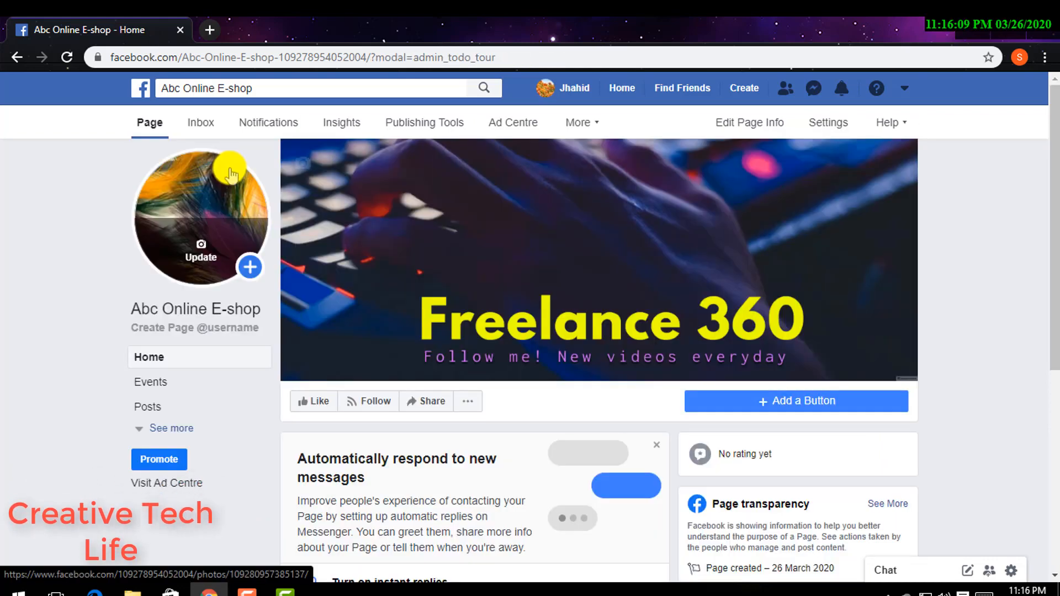
- Browse the page's home timeline and its recent update posts
scroll(500, 280, "down", 4)
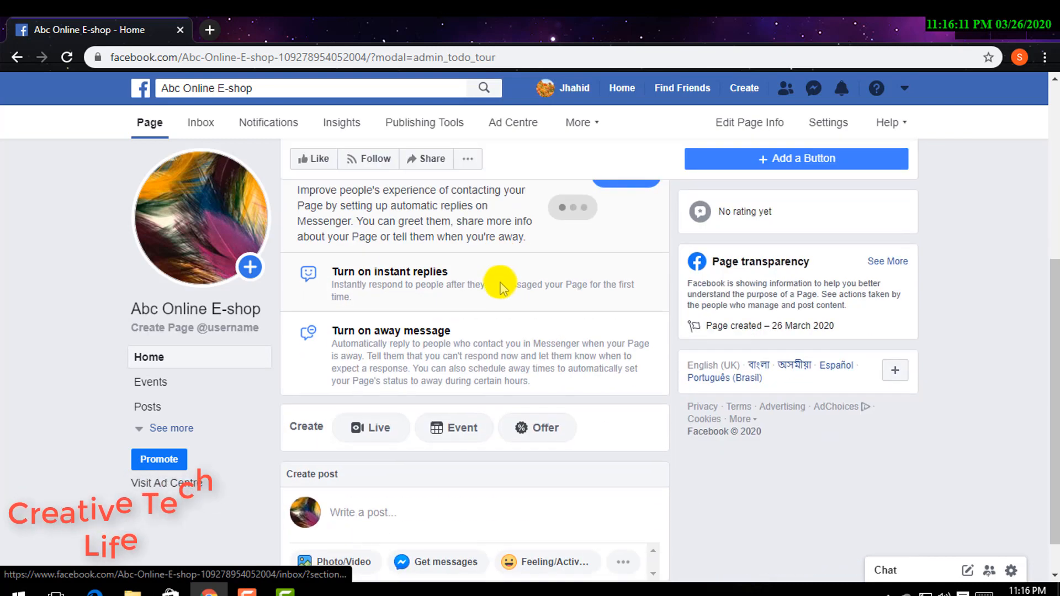
scroll(499, 284, "down", 1)
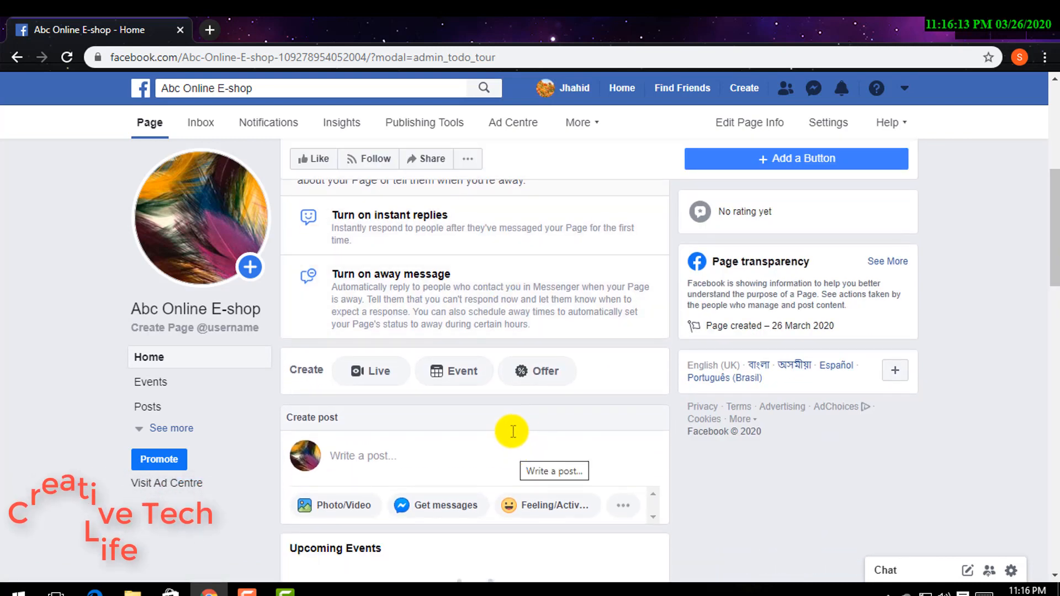
scroll(513, 431, "down", 6)
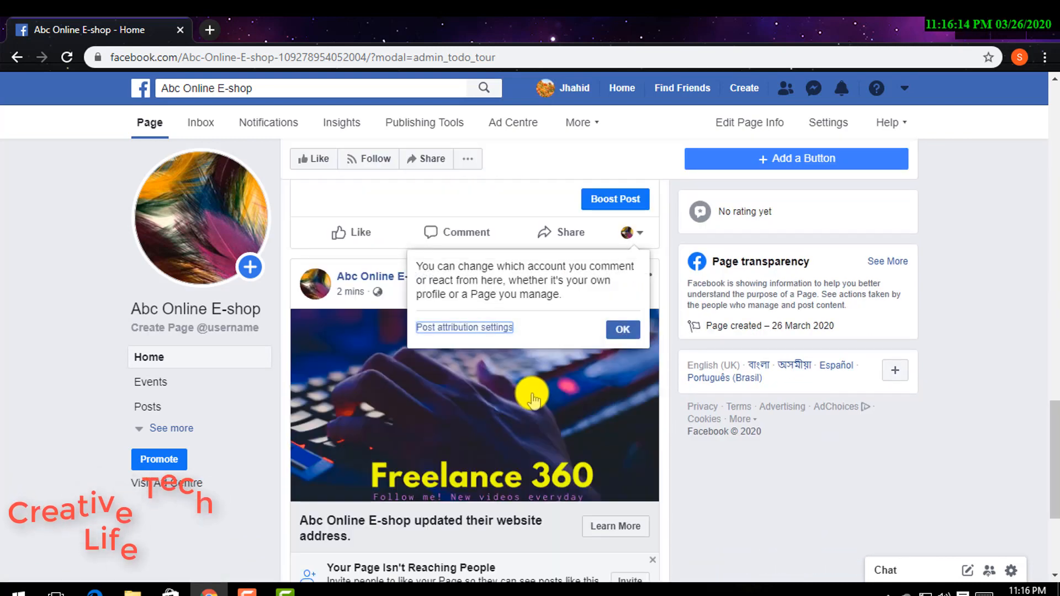
left_click(630, 330)
scroll(587, 367, "down", 4)
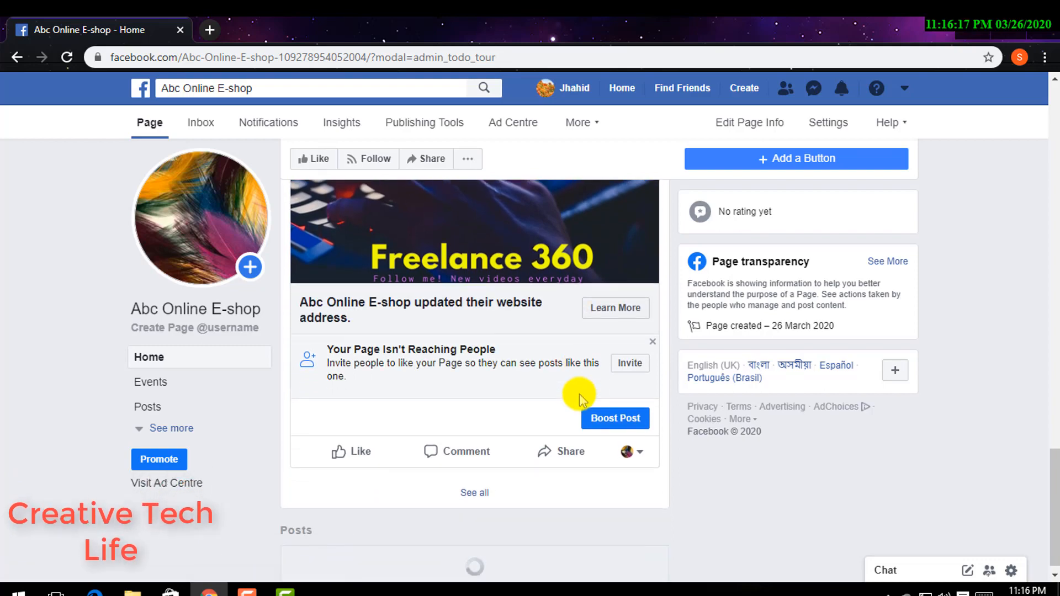
scroll(579, 394, "down", 3)
scroll(514, 376, "up", 1)
scroll(513, 376, "up", 6)
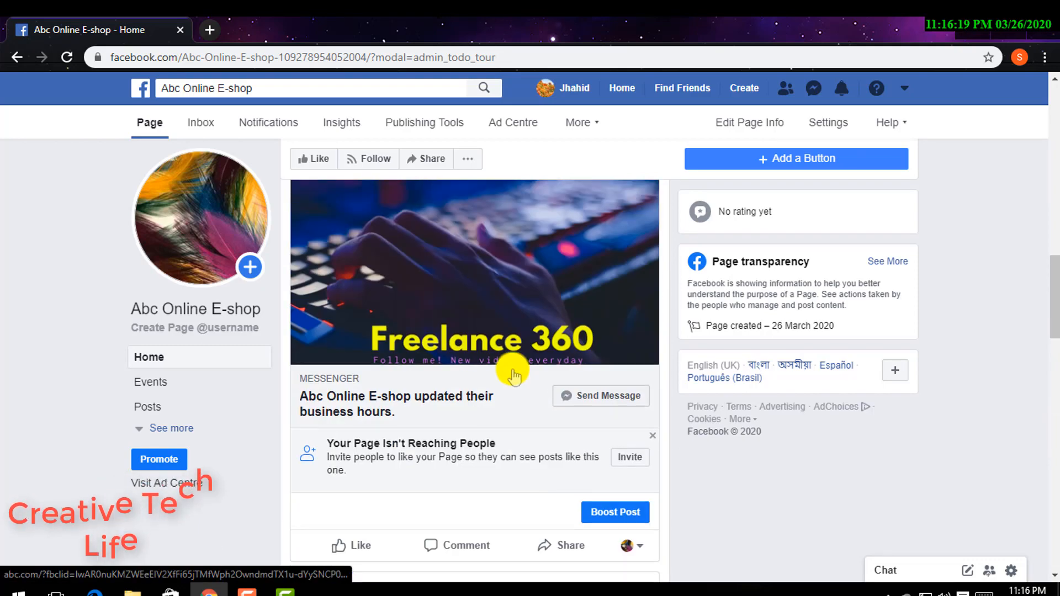
scroll(513, 369, "up", 4)
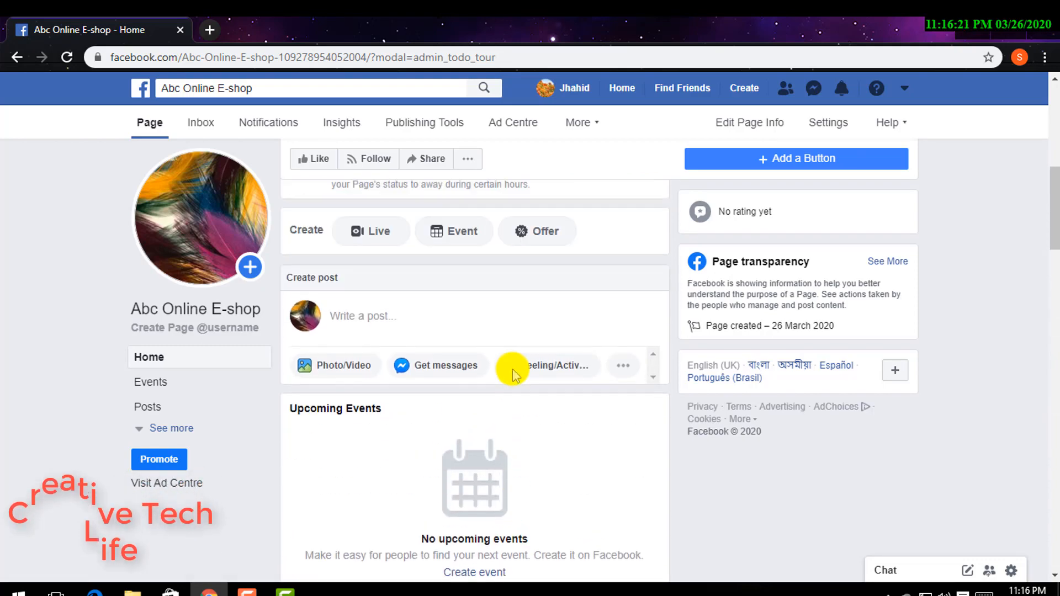
- Start a new offer post and enter all item as the discounted items
left_click(538, 309)
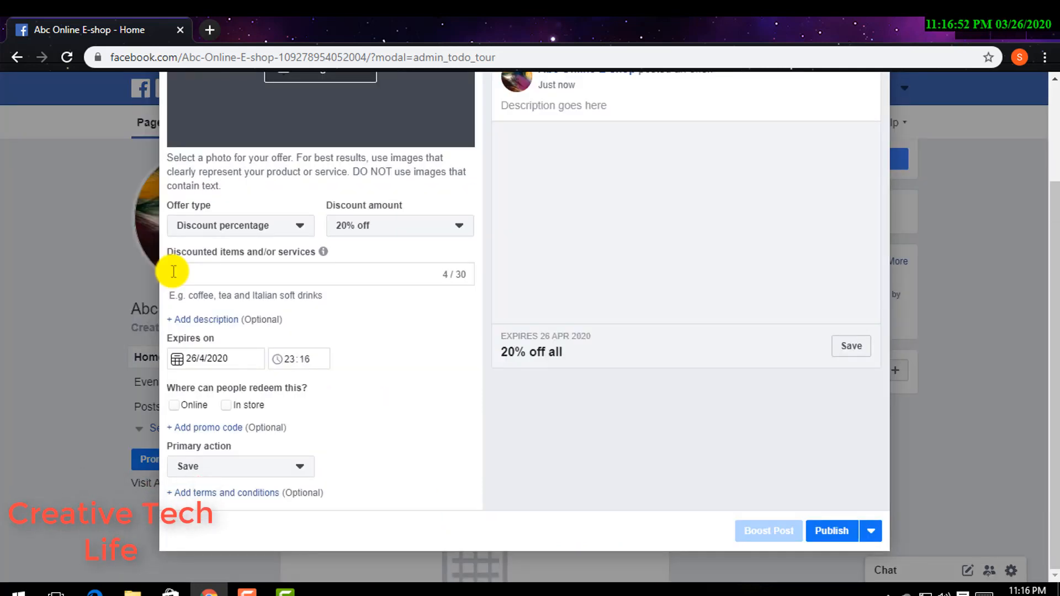
type("i")
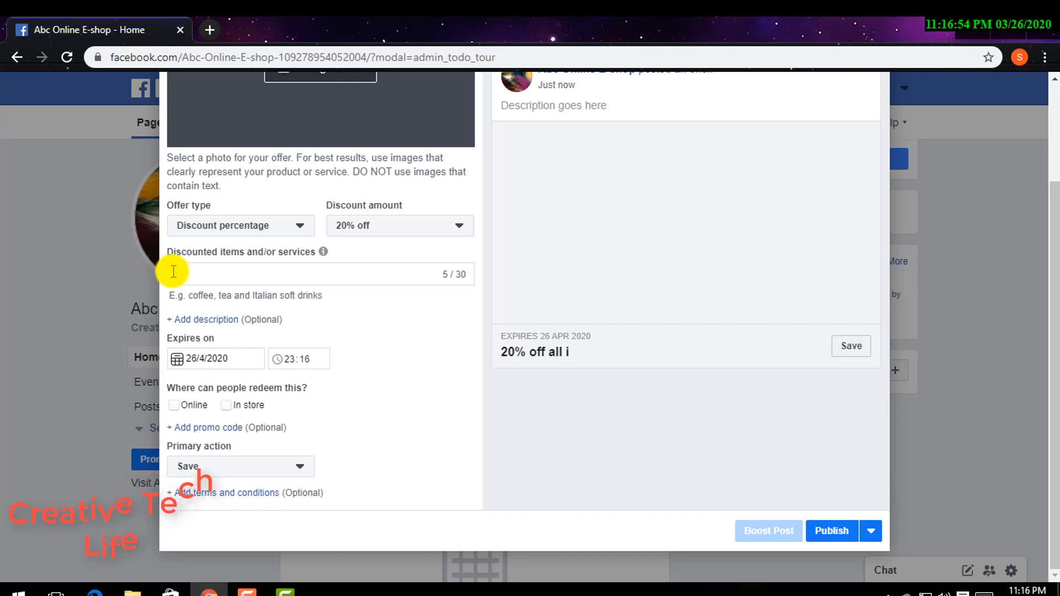
type("tem")
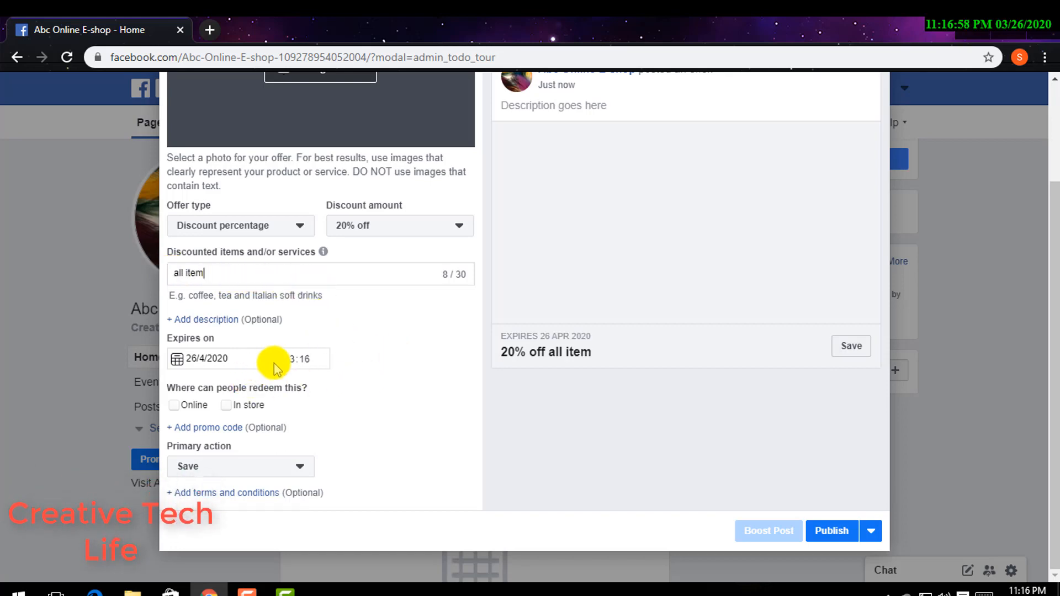
- Mark the offer as redeemable both online and in store
left_click(184, 406)
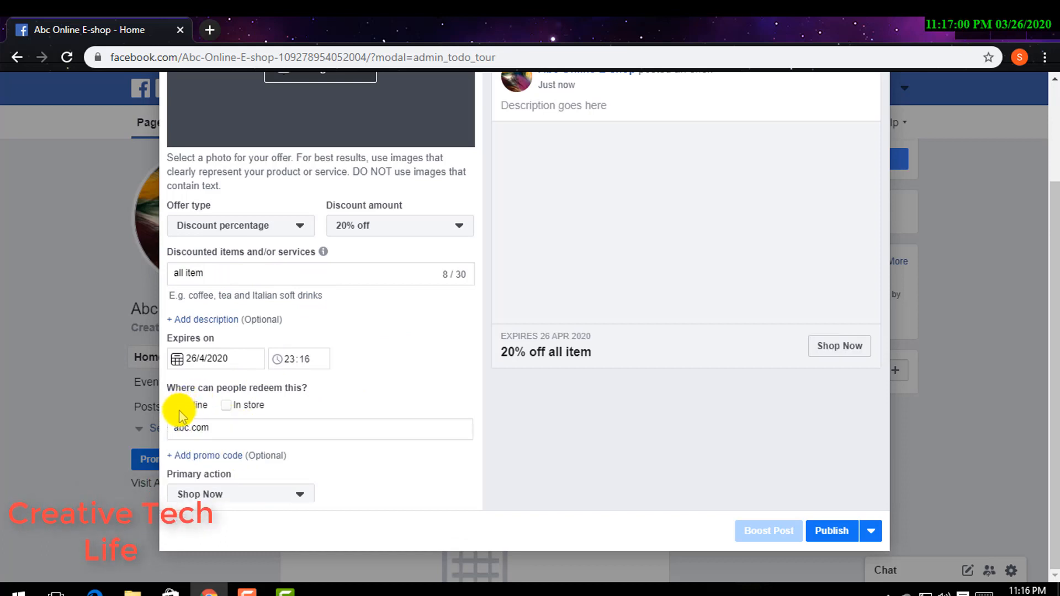
left_click(224, 408)
scroll(234, 426, "down", 1)
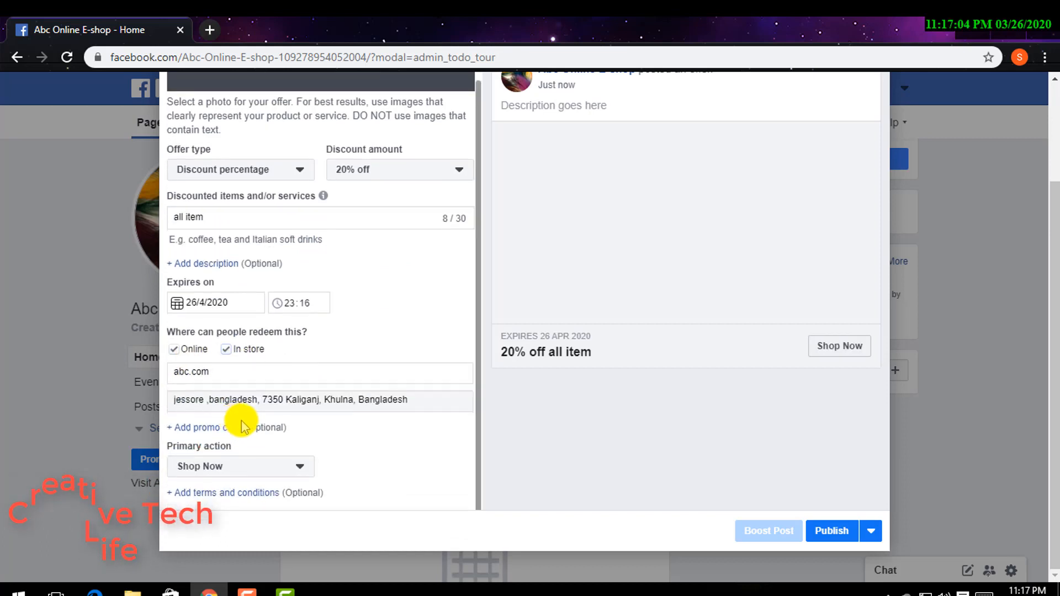
- Add the promo code abc001 to the offer
left_click(203, 428)
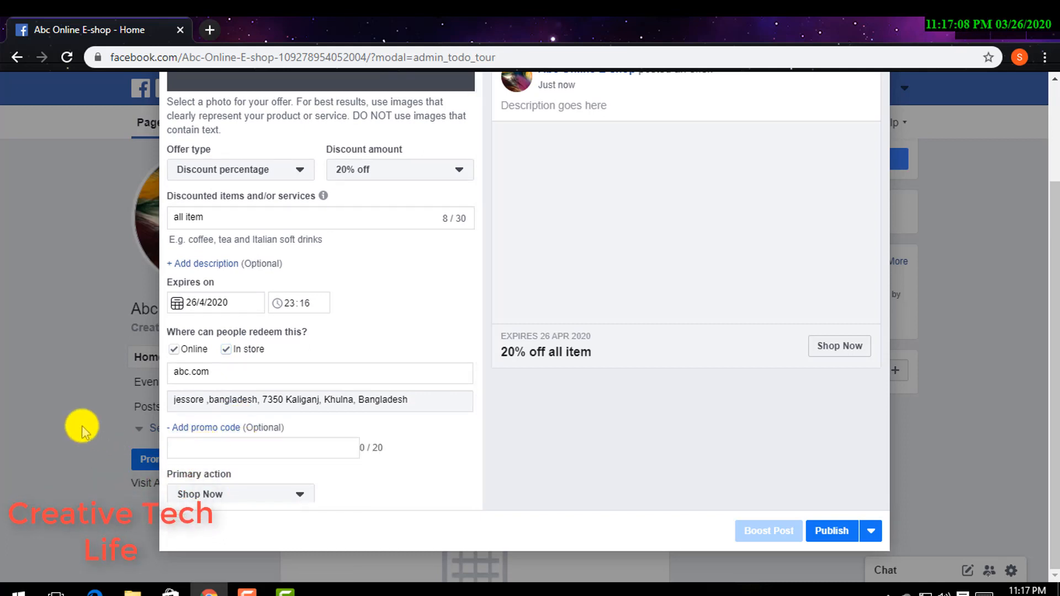
type("av")
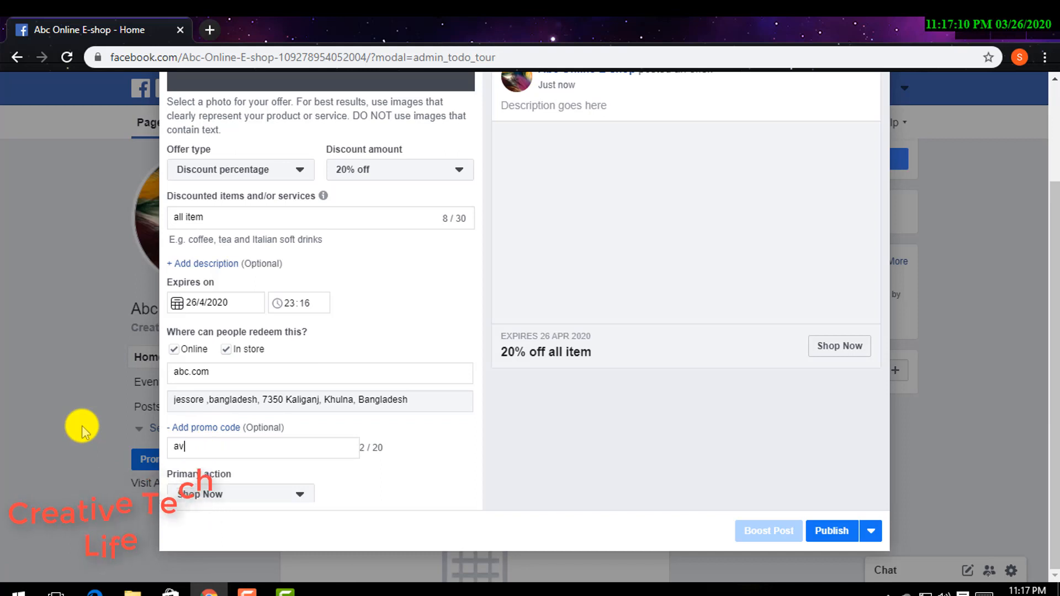
type("bc001")
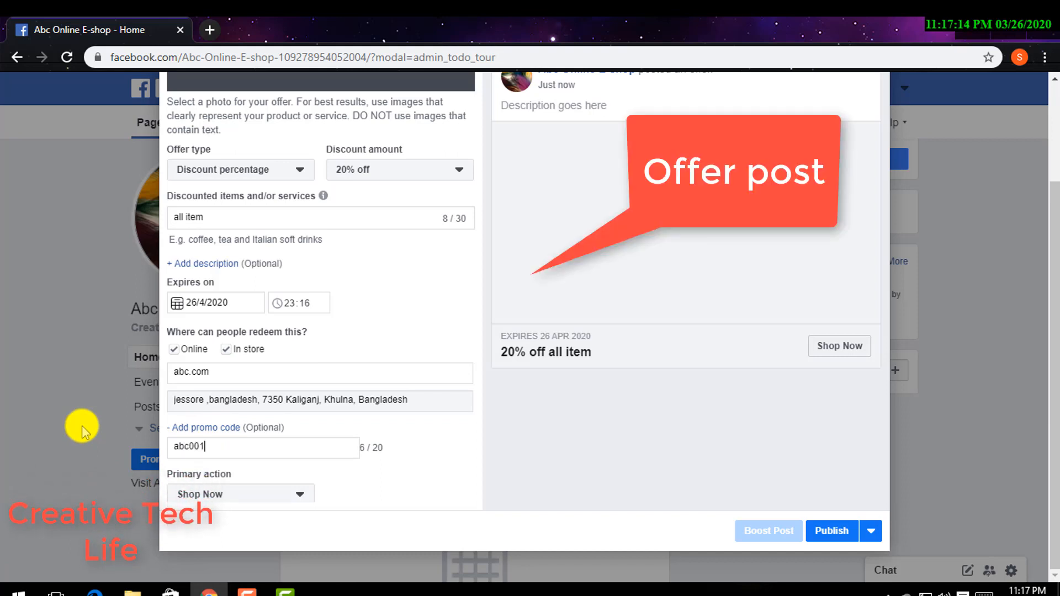
- Try to publish the offer, reselecting Shop Now as the primary action
left_click(834, 531)
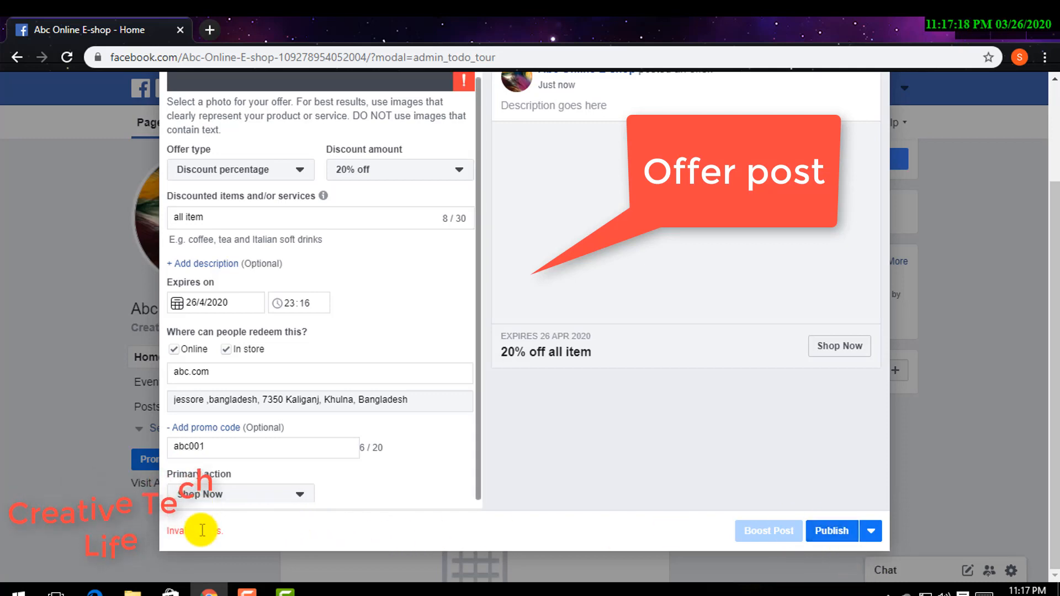
left_click(250, 494)
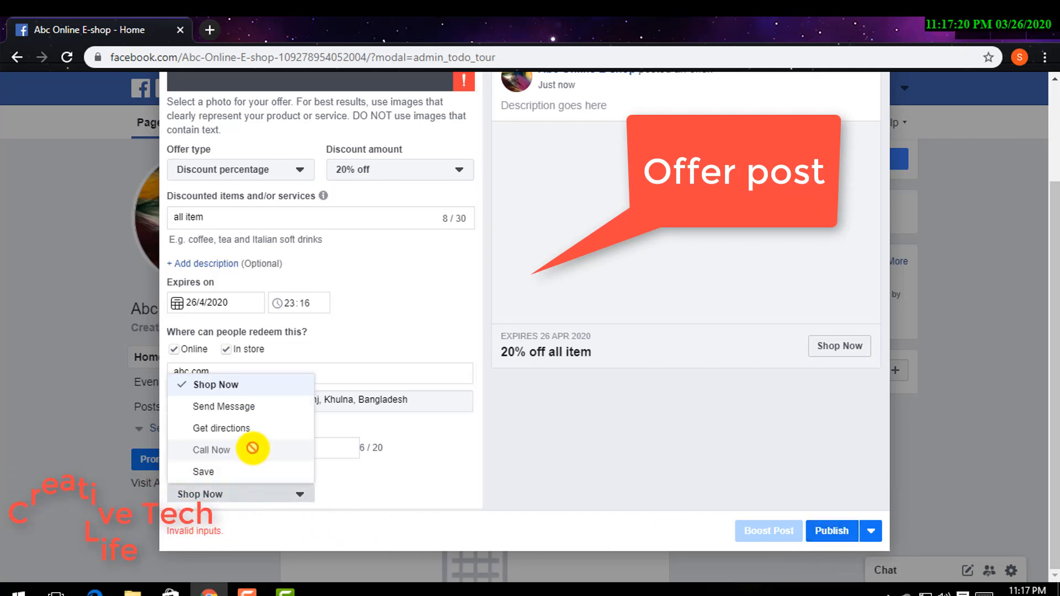
left_click(221, 385)
left_click(841, 530)
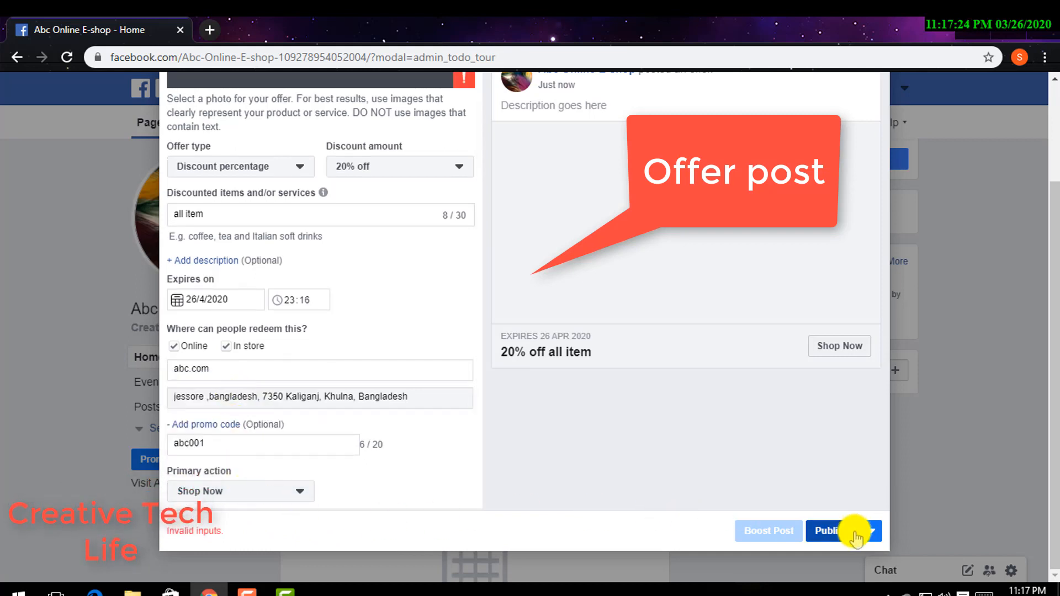
- Add the offer description you can need it
scroll(457, 487, "up", 2)
scroll(457, 486, "down", 3)
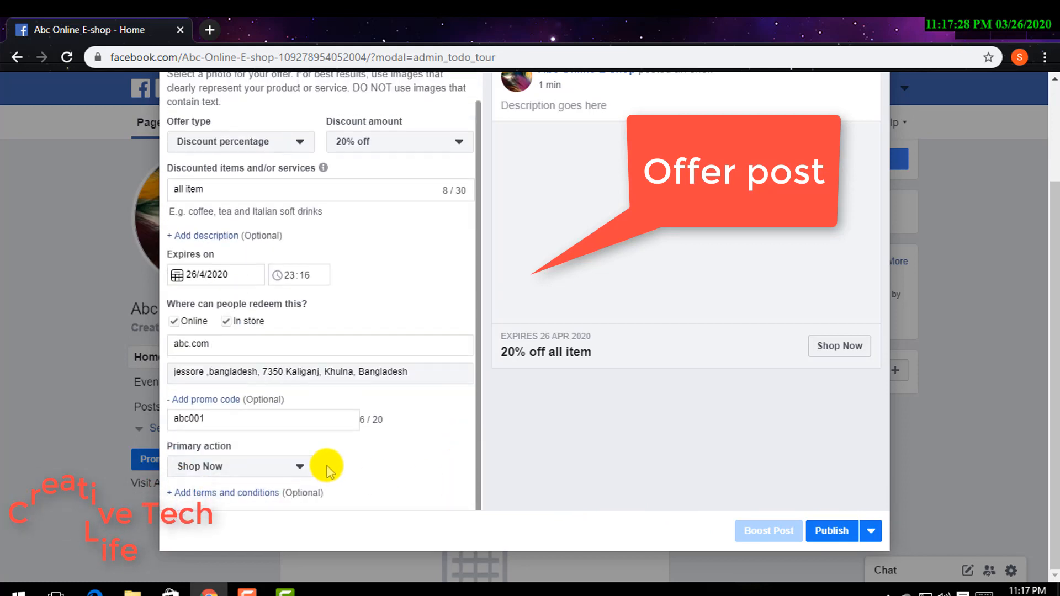
scroll(329, 467, "up", 2)
scroll(330, 467, "down", 2)
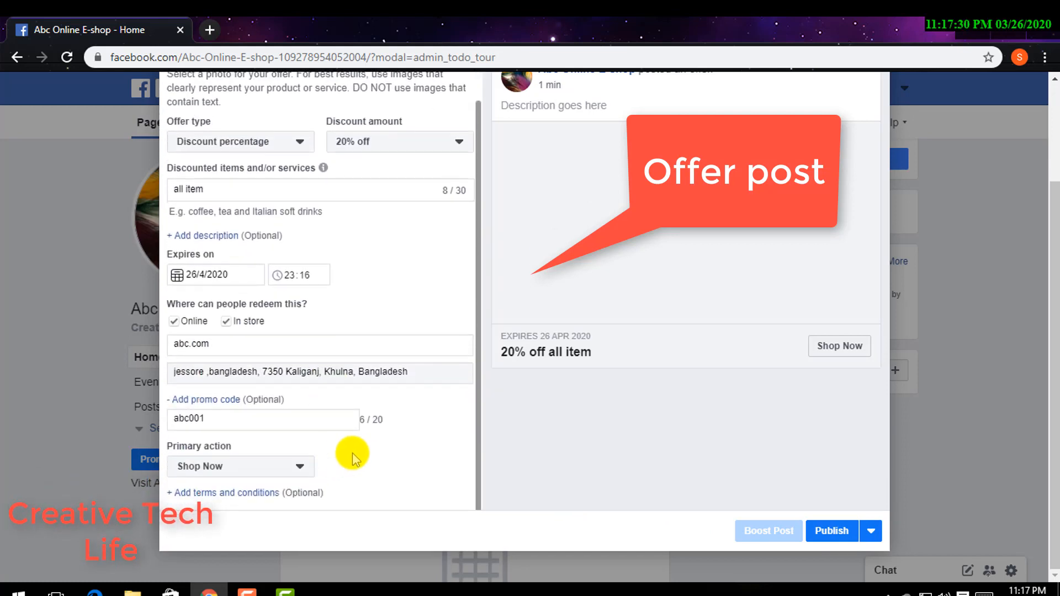
scroll(371, 457, "up", 1)
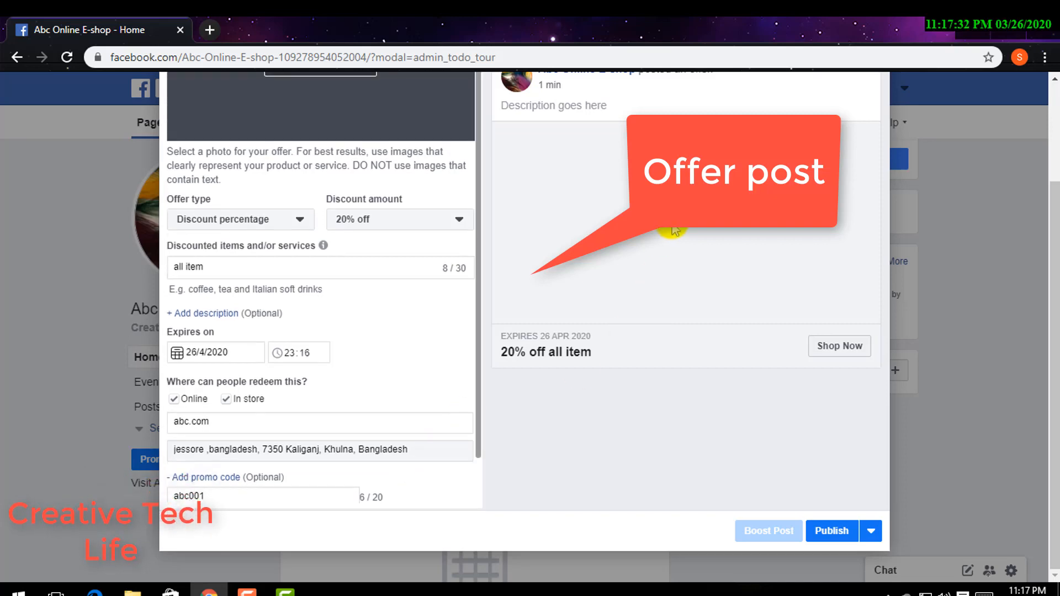
scroll(589, 163, "up", 2)
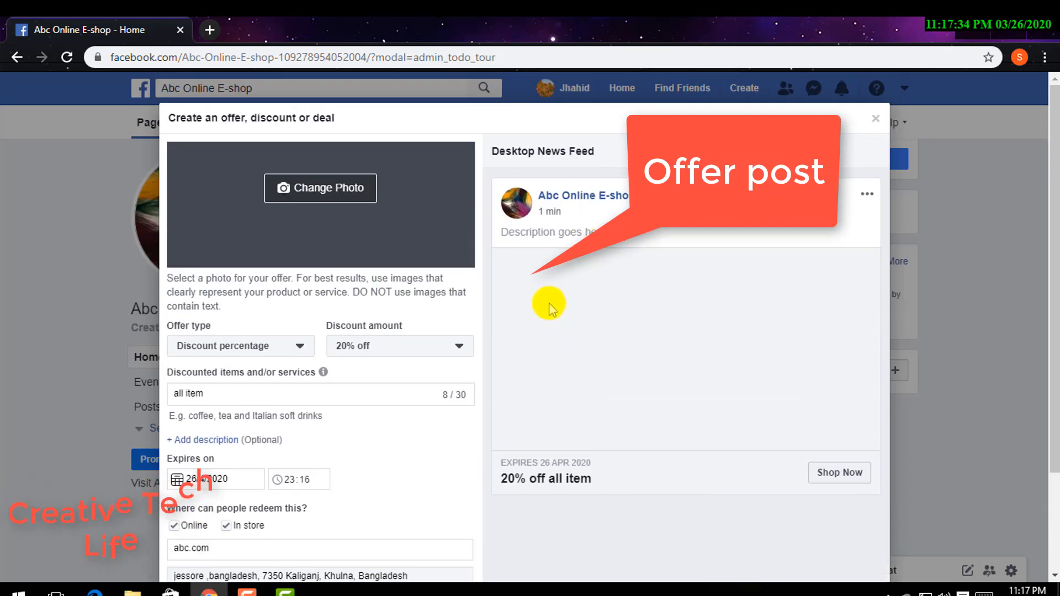
scroll(552, 279, "down", 2)
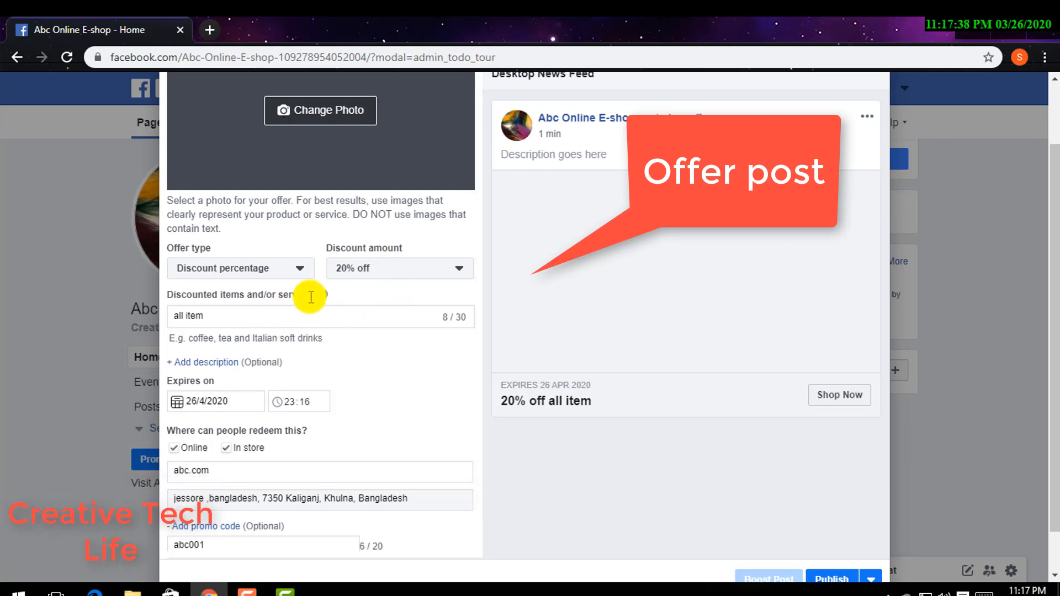
left_click(223, 365)
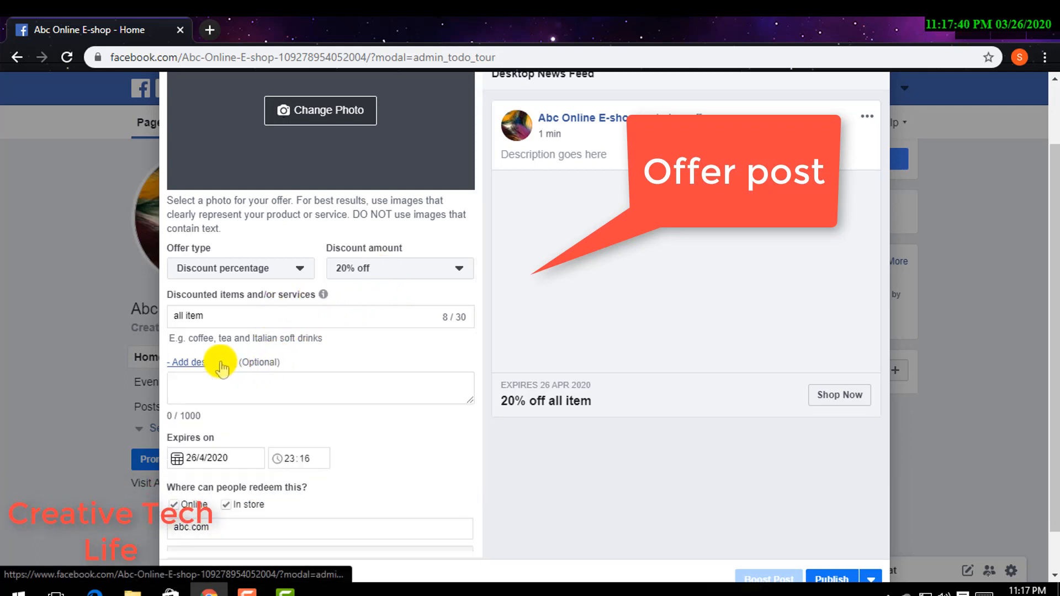
left_click(223, 381)
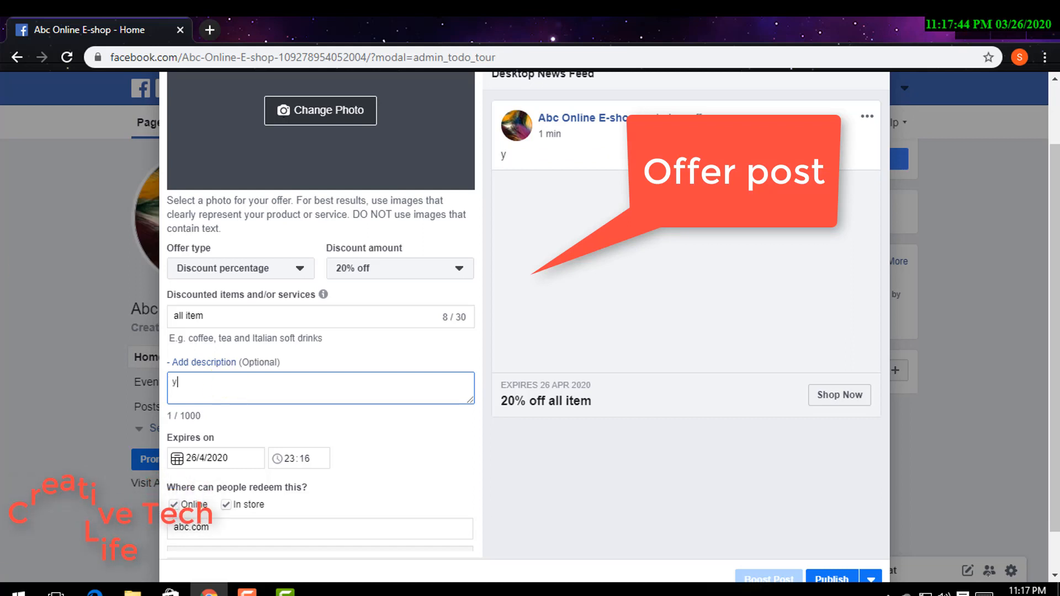
type("ou")
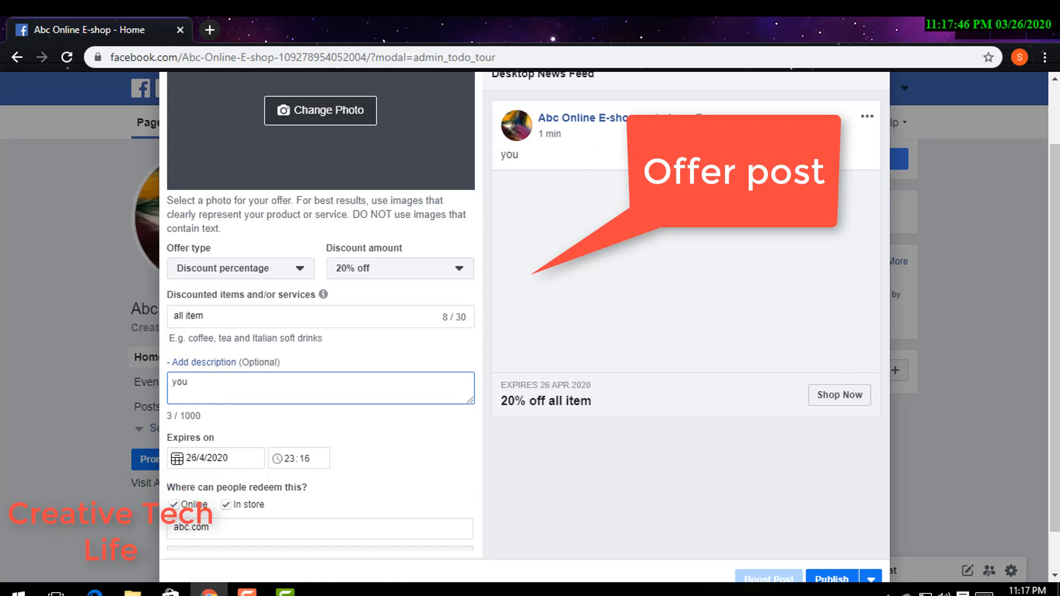
type(" ca")
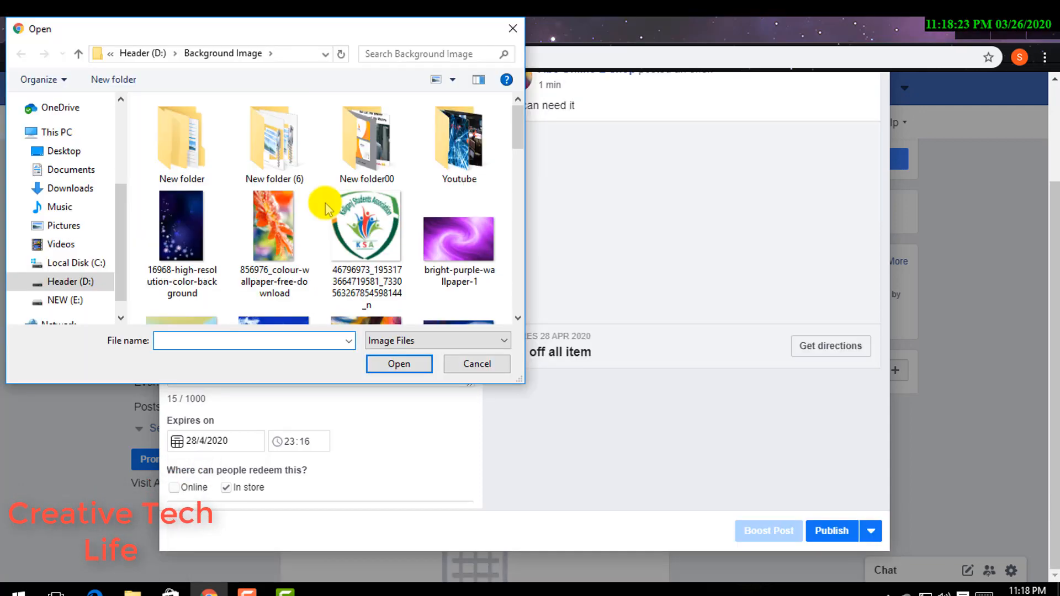
- Upload the Sunflower_Field_and_Blue_Sky image from the Background Image folder as the offer photo
double_click(442, 145)
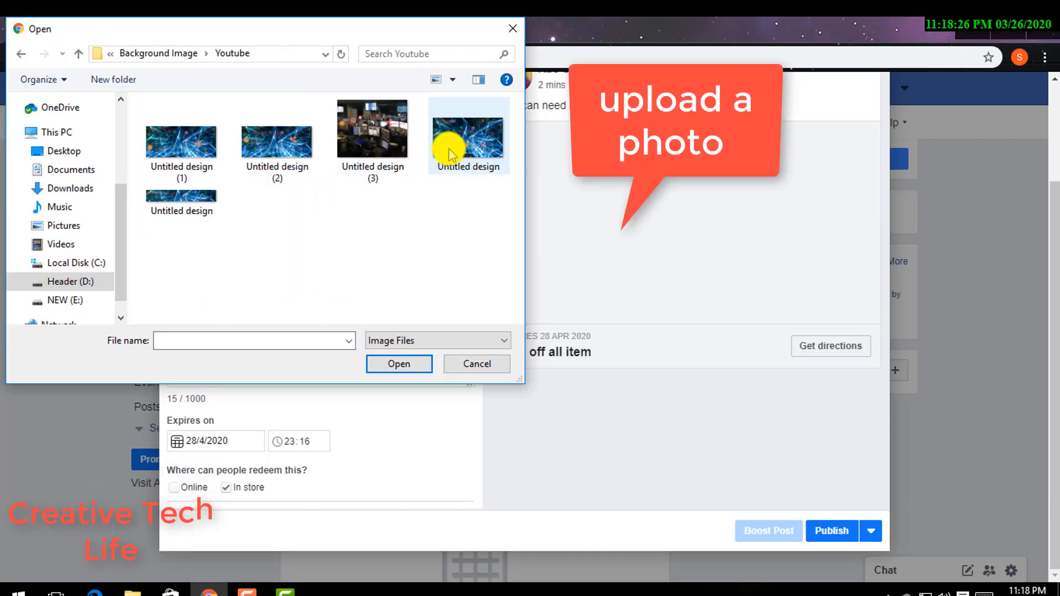
left_click(384, 118)
left_click(21, 54)
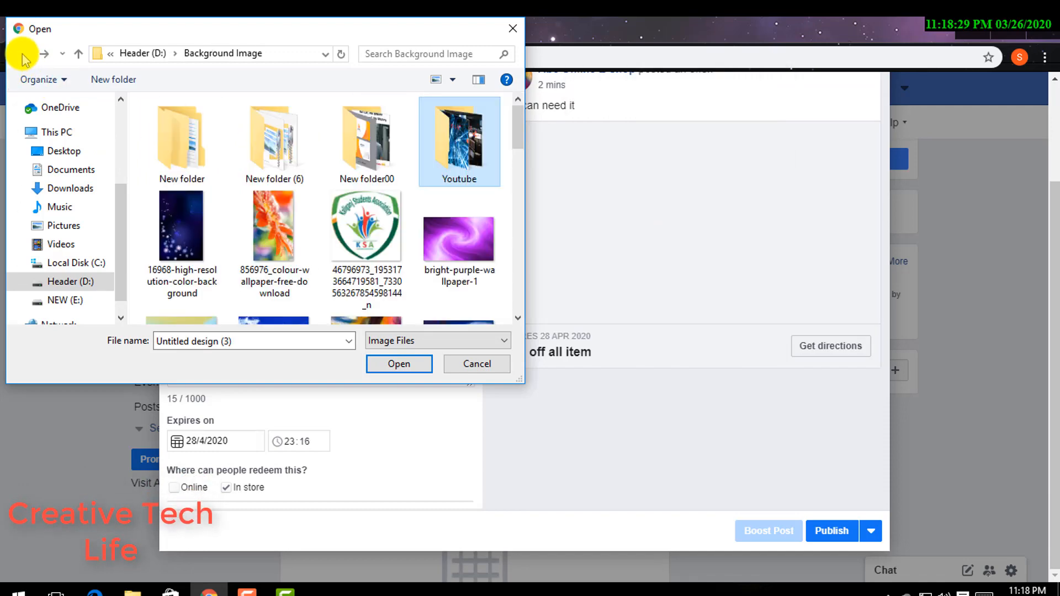
scroll(226, 235, "down", 5)
scroll(232, 233, "down", 2)
scroll(345, 248, "down", 5)
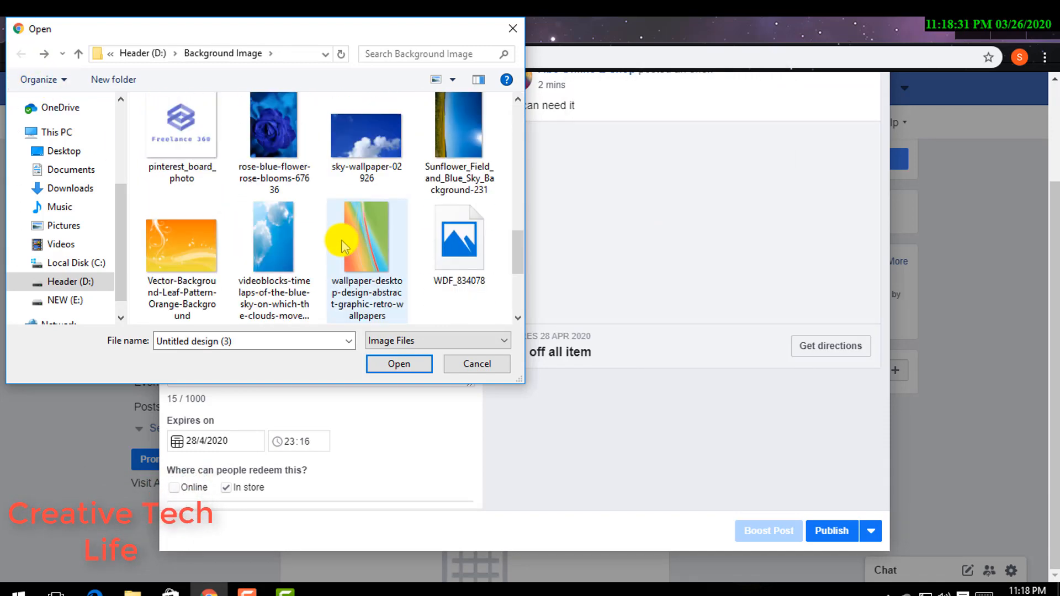
scroll(341, 241, "down", 1)
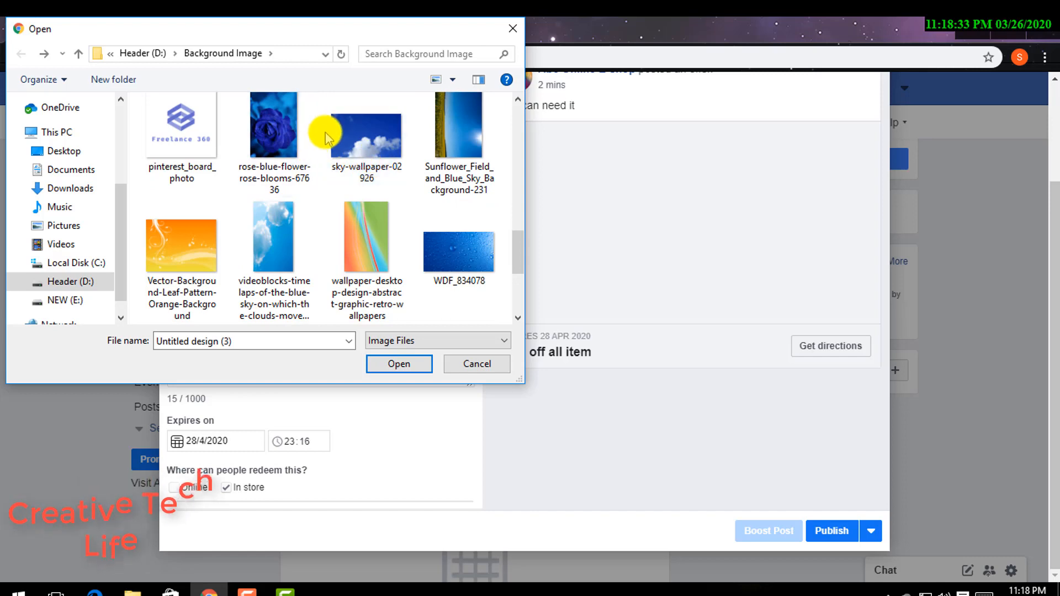
double_click(429, 124)
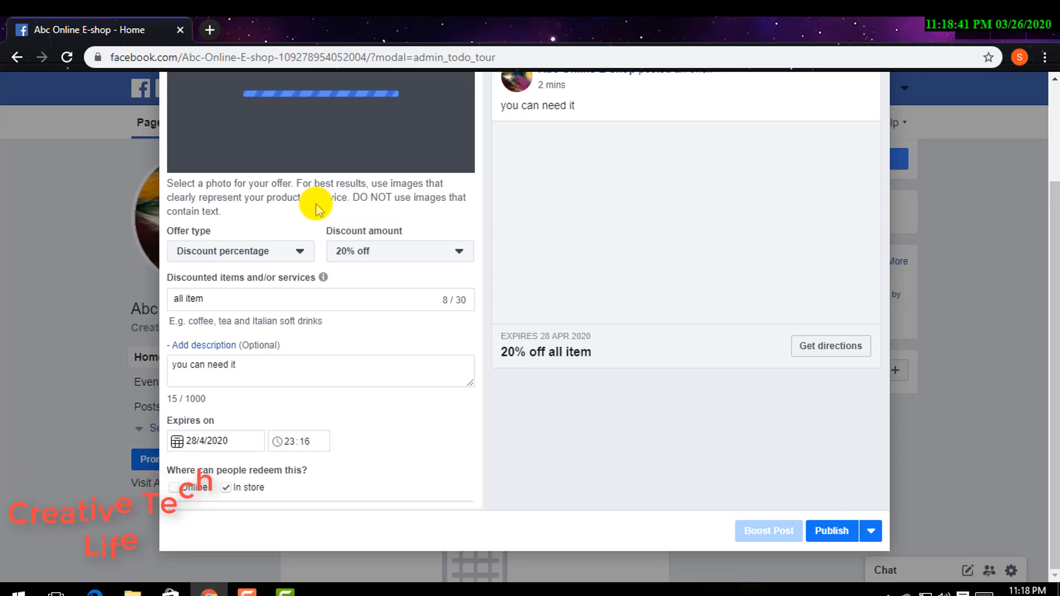
- Publish the offer post
scroll(634, 251, "up", 3)
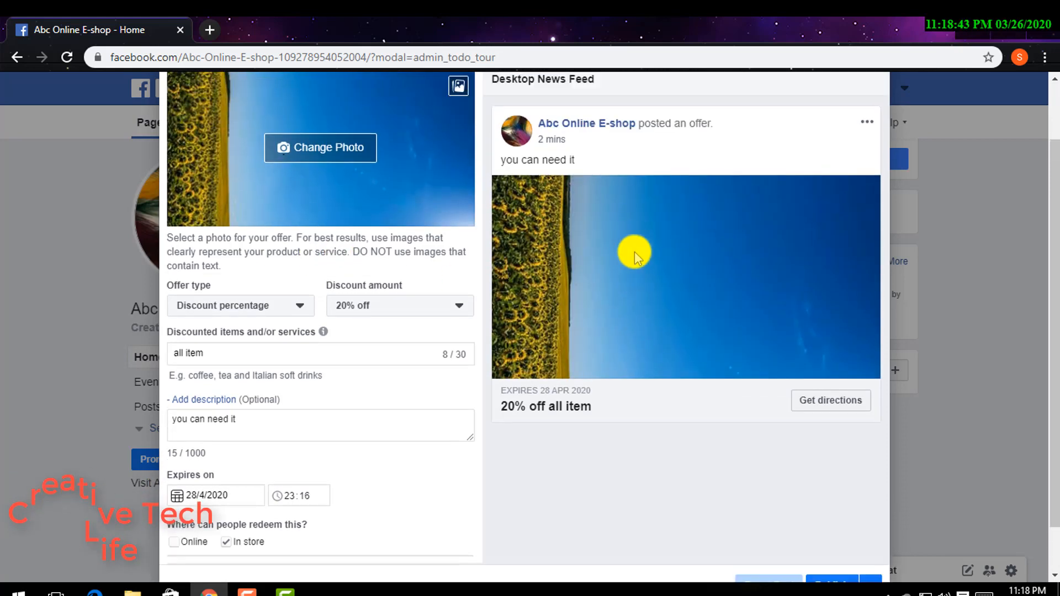
scroll(634, 251, "down", 3)
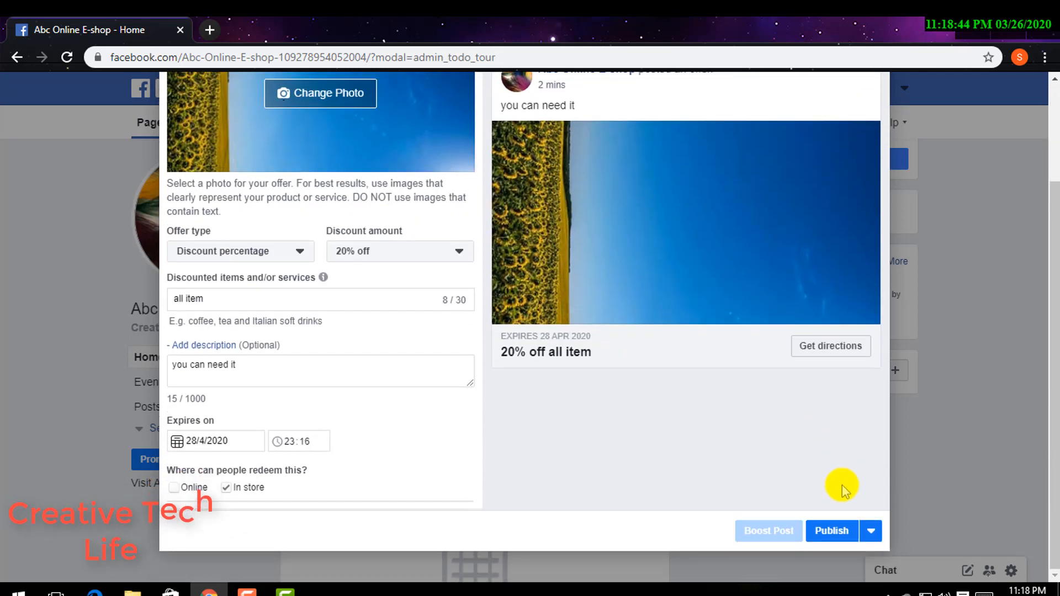
left_click(842, 533)
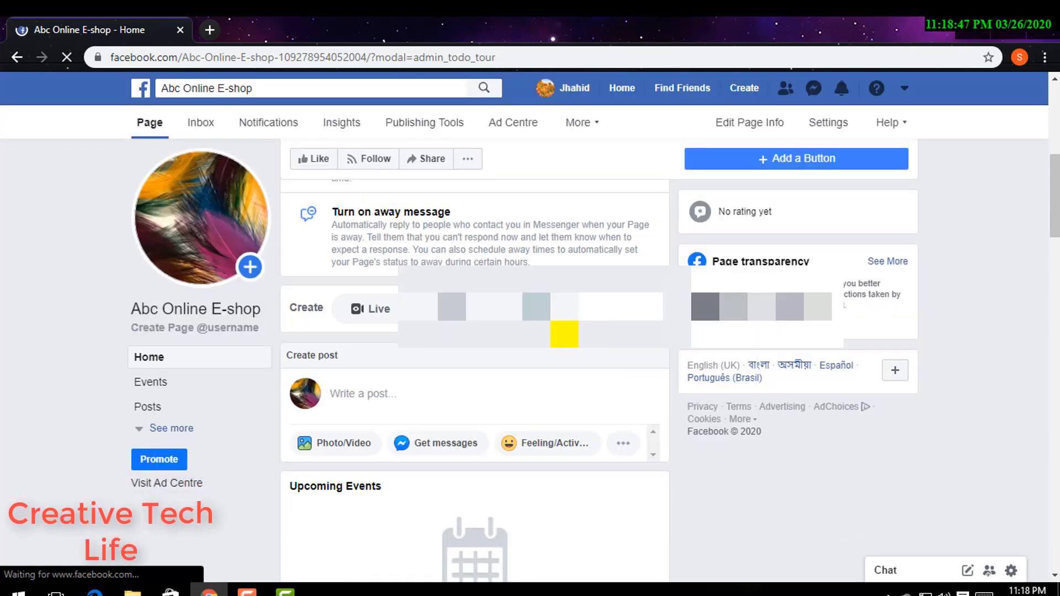